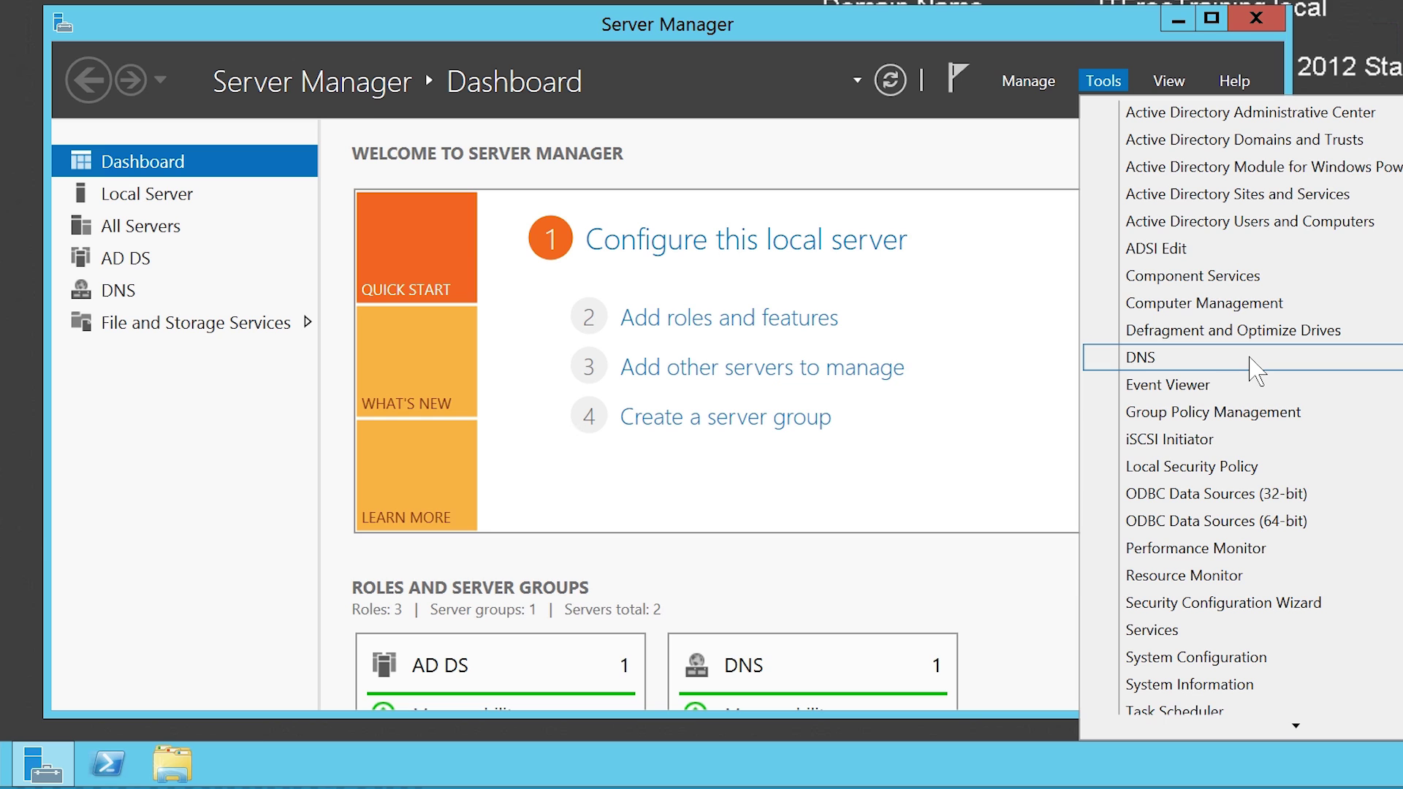
Step: Open the DNS console and display the _tcp folder of the ITFreeTraining.local forward lookup zone on NYDC1
click(1250, 358)
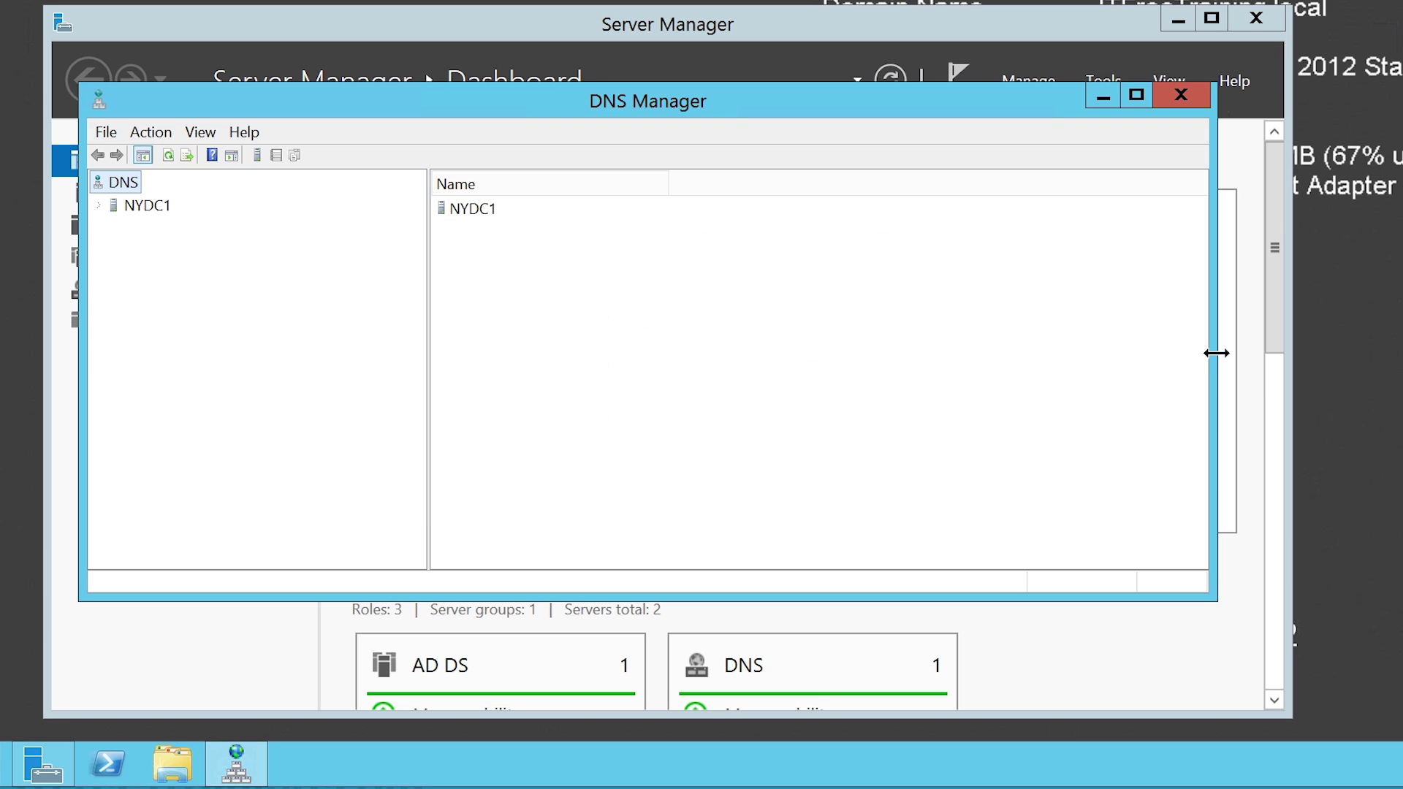
double_click(106, 206)
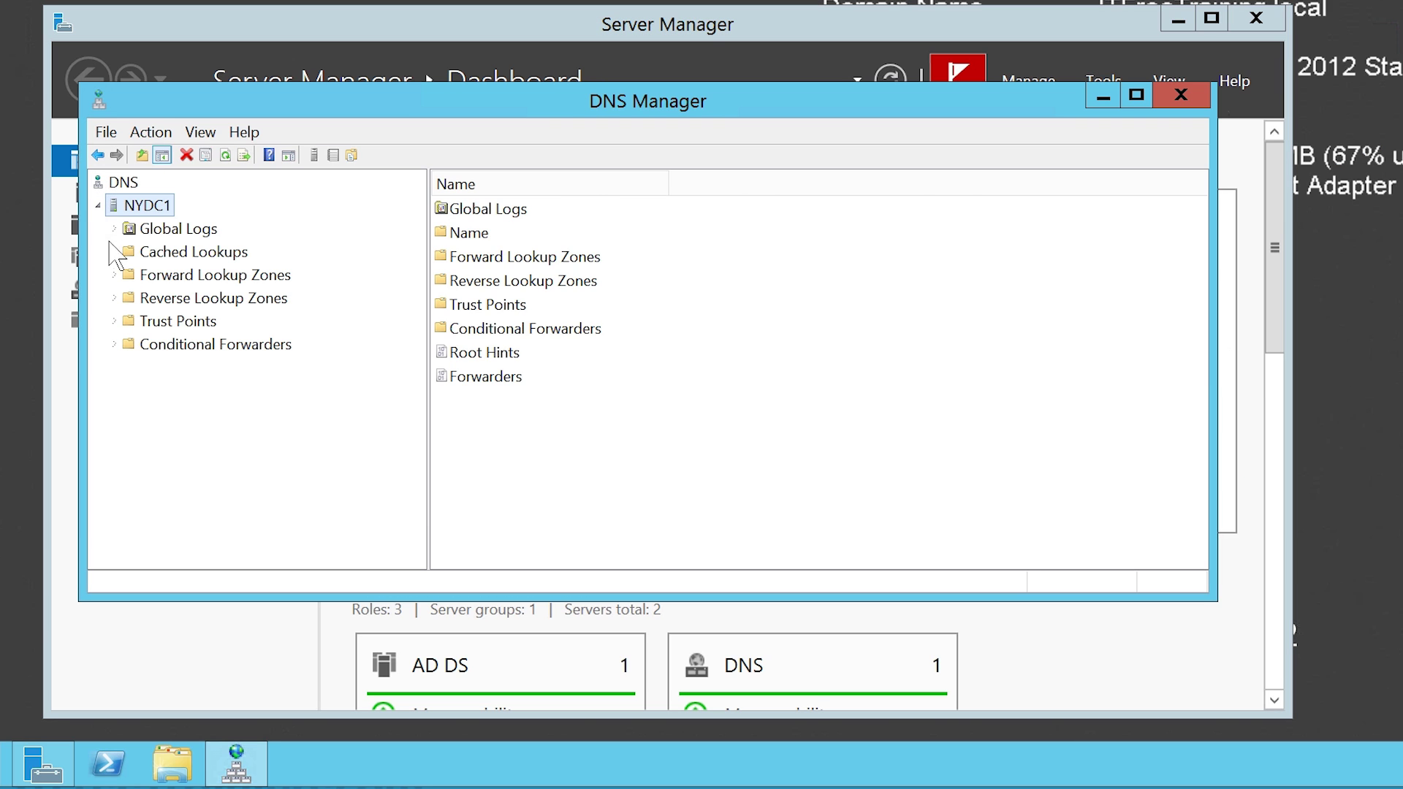
double_click(117, 275)
click(130, 322)
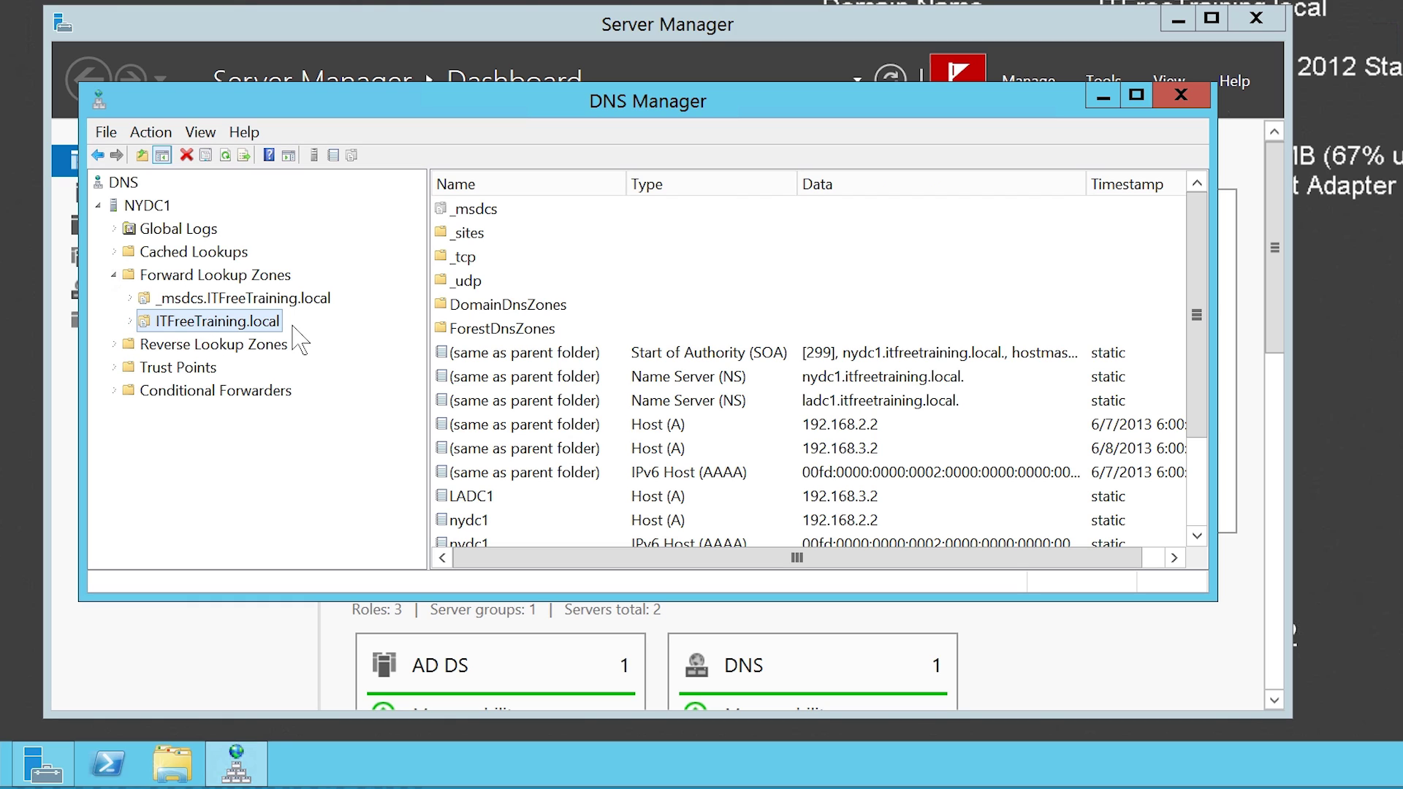
double_click(261, 322)
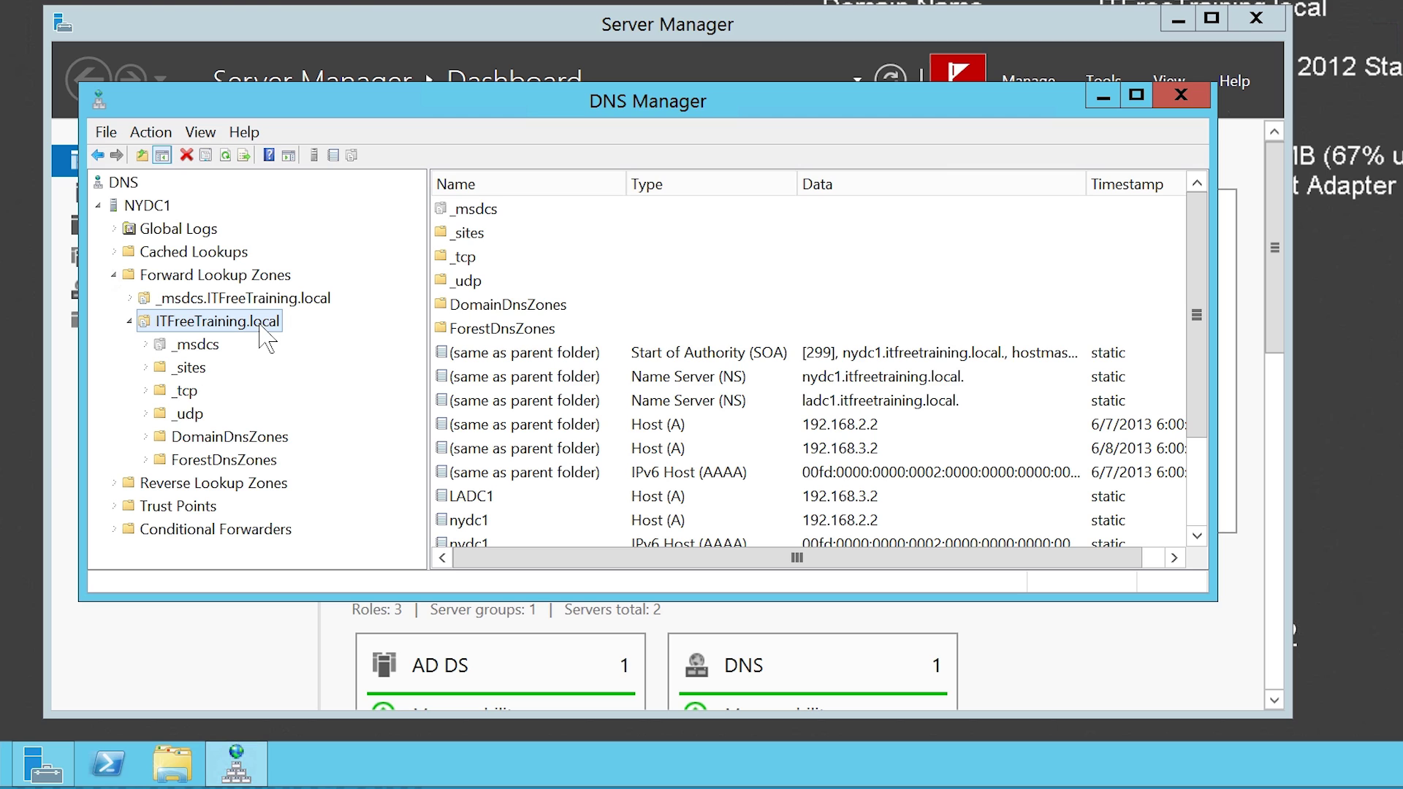
click(184, 393)
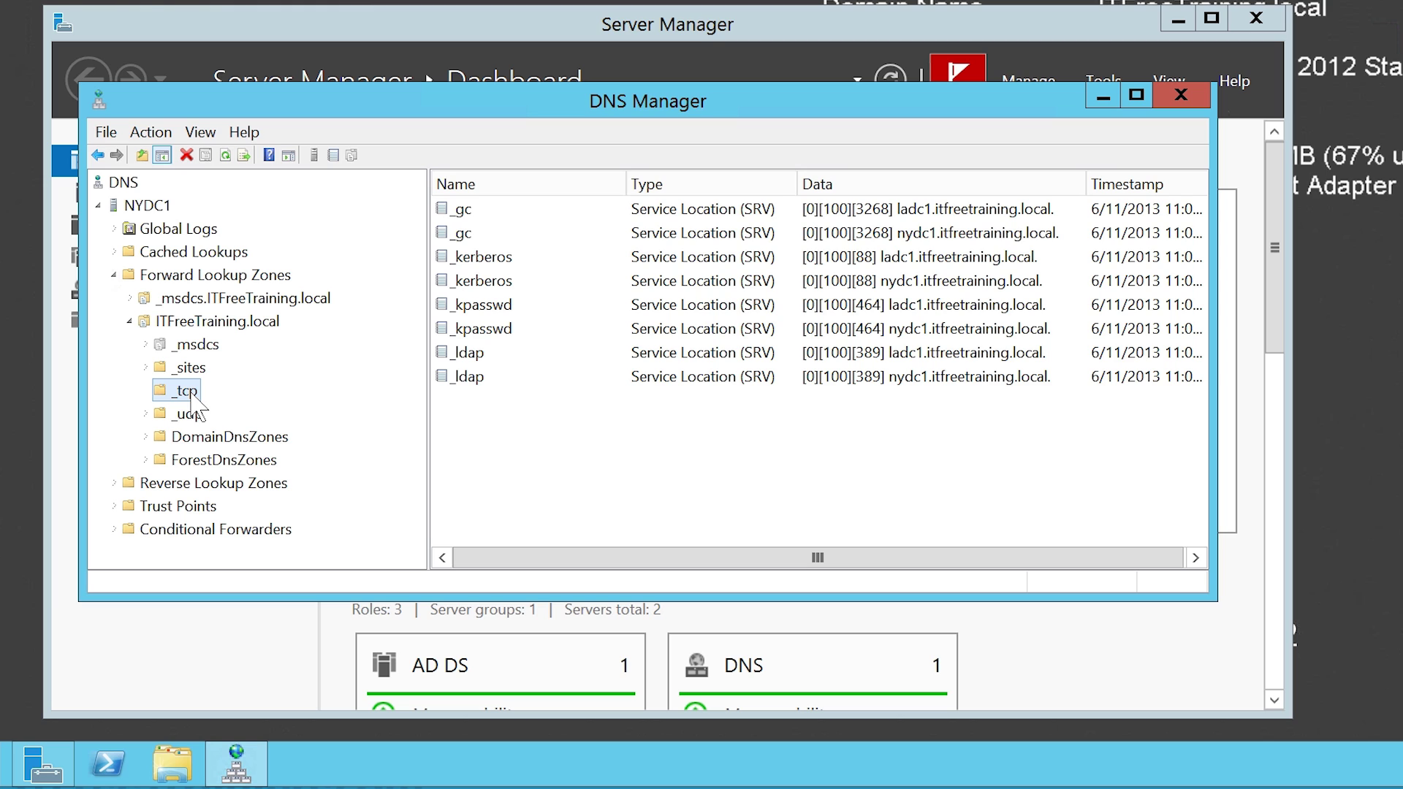
Step: Examine the _gc, _kerberos, _kpasswd and _ldap service location records in the _tcp folder, one service after another
click(465, 214)
shift+click(481, 378)
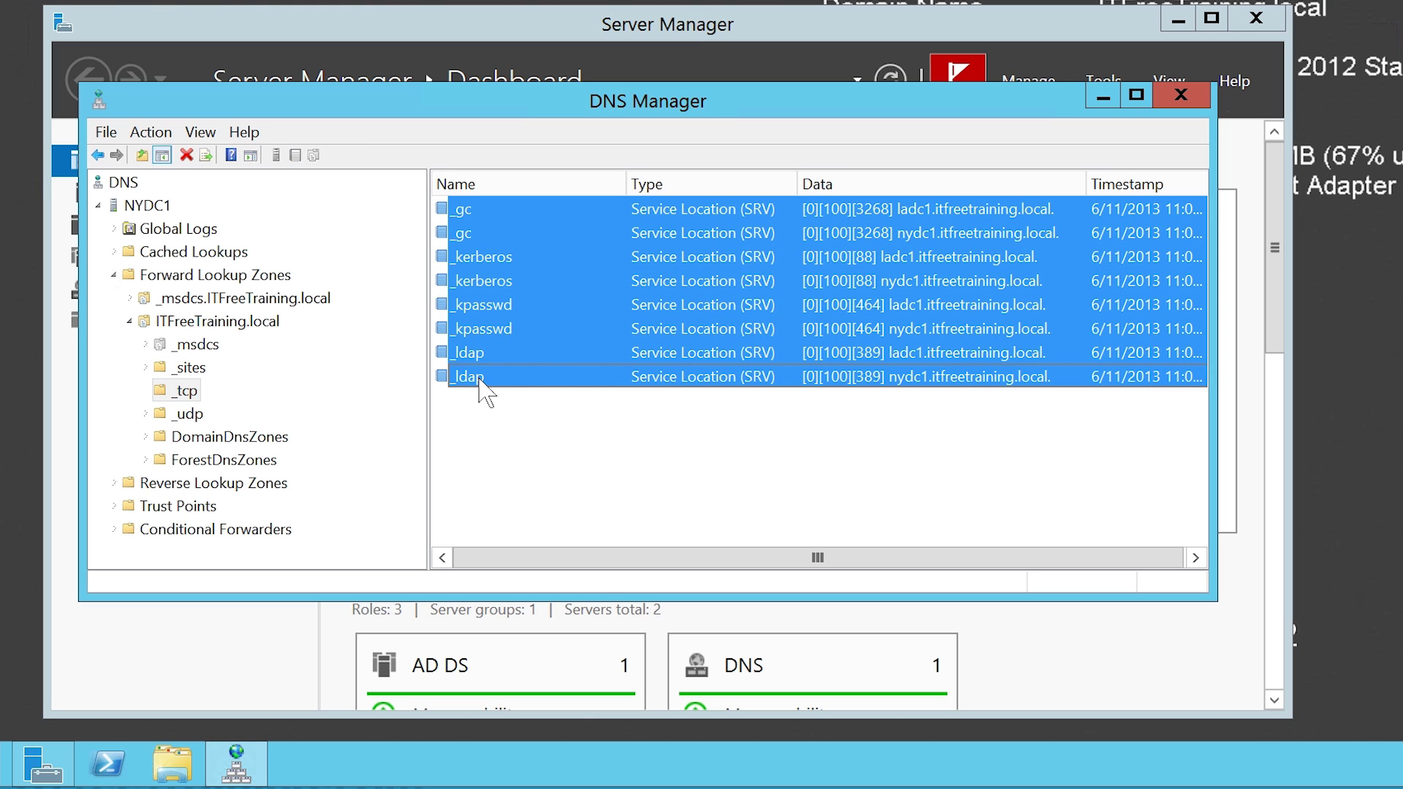
click(479, 428)
click(483, 214)
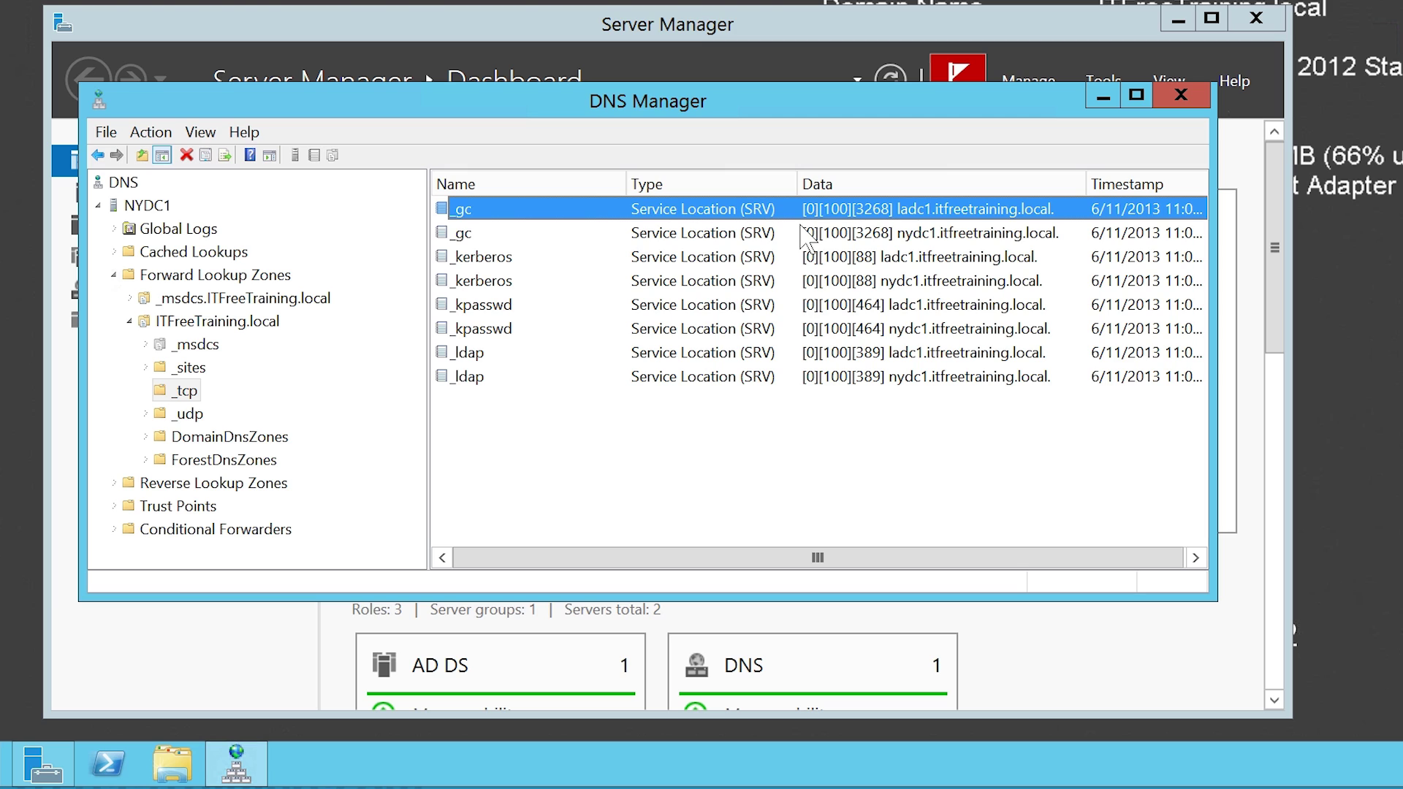
click(460, 237)
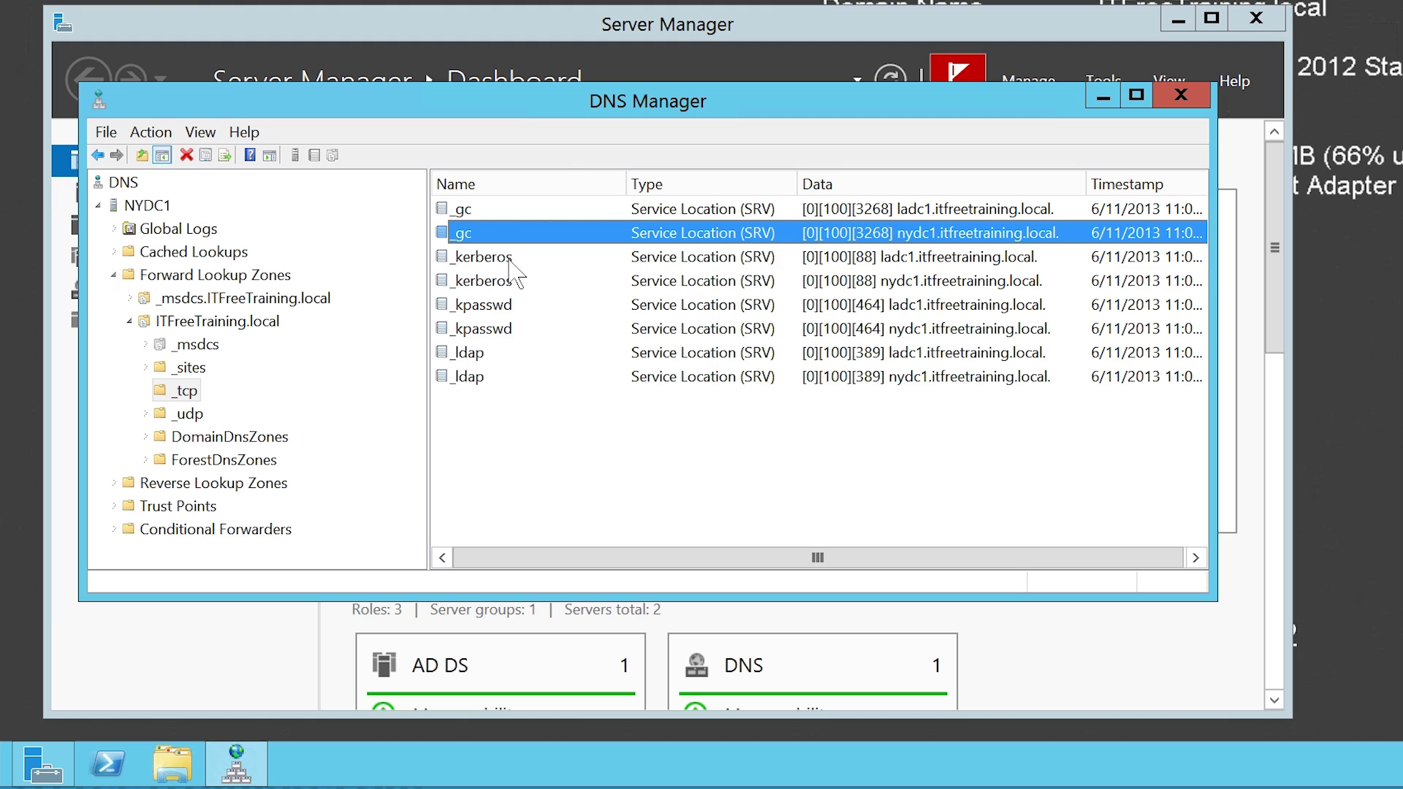
key(Down)
key(Down)
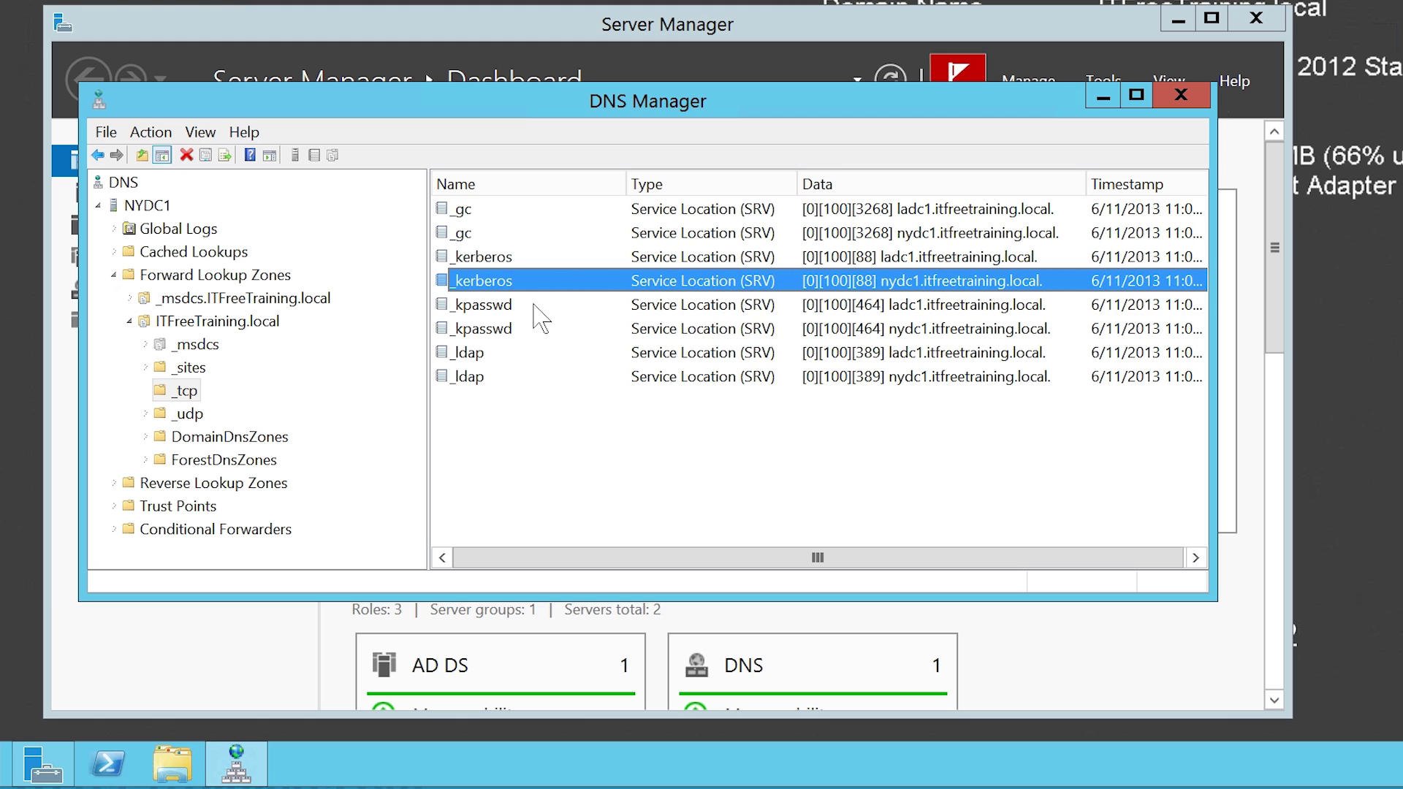
click(513, 311)
click(513, 333)
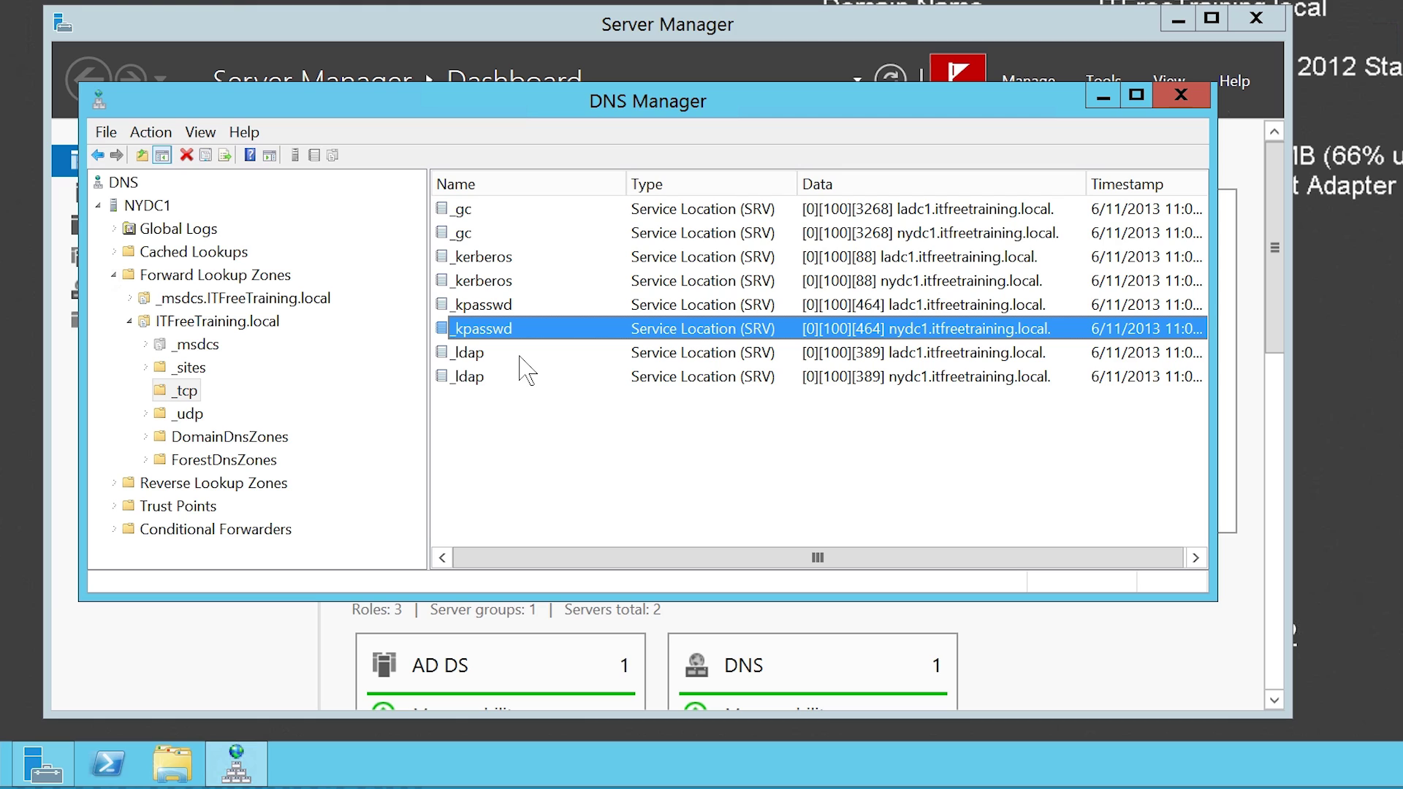
click(496, 353)
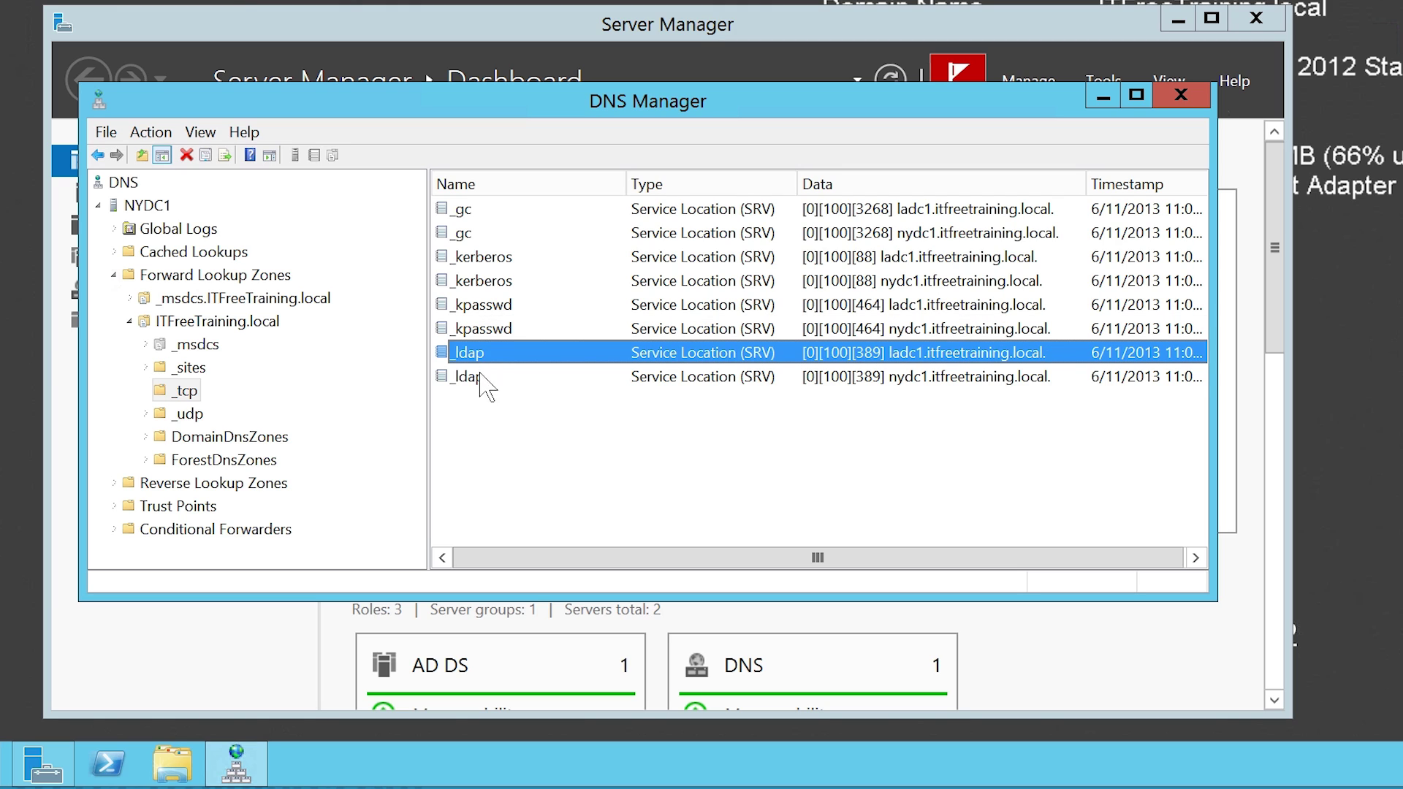
click(485, 378)
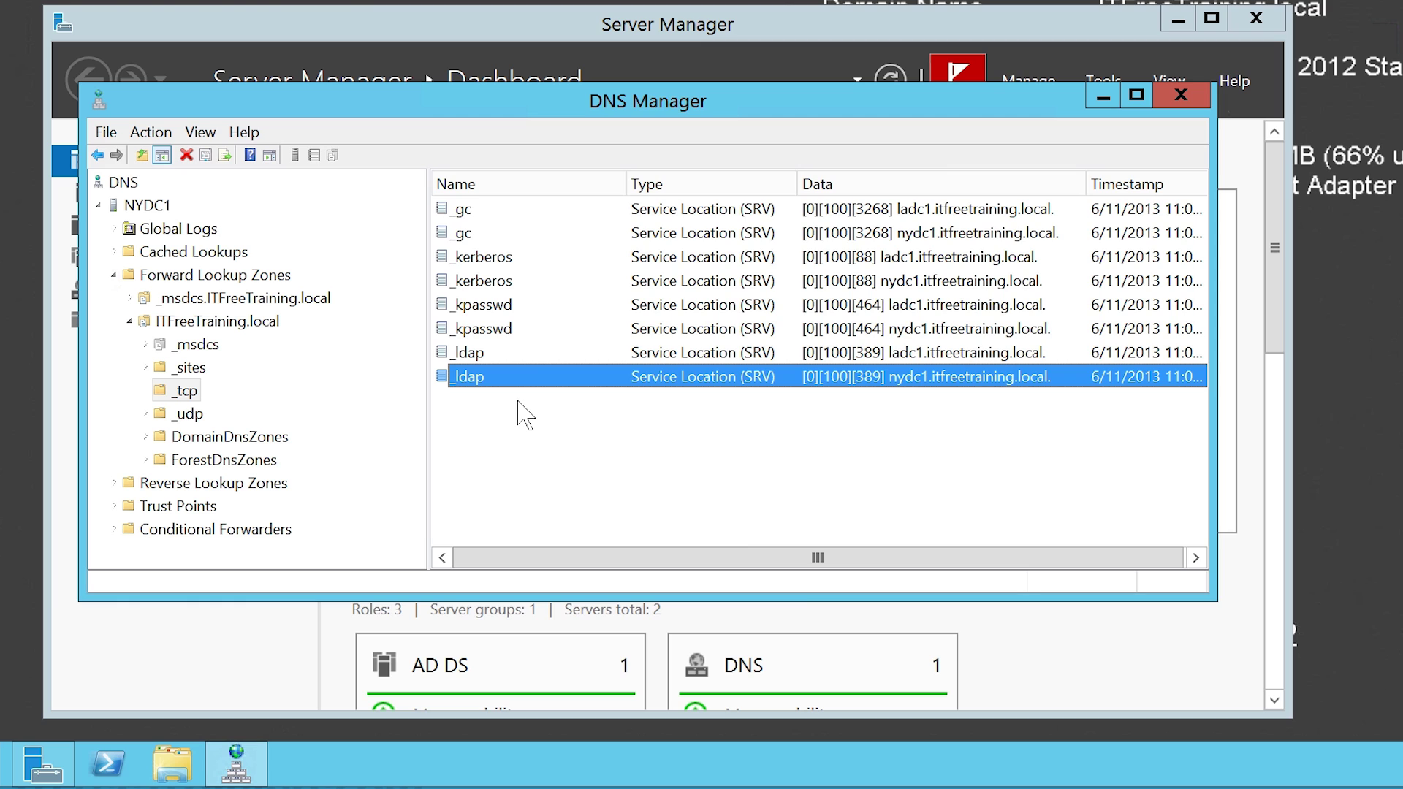
Step: Inspect the properties of the _gc record for nydc1, including the host offering the service, and close them without changes
double_click(465, 237)
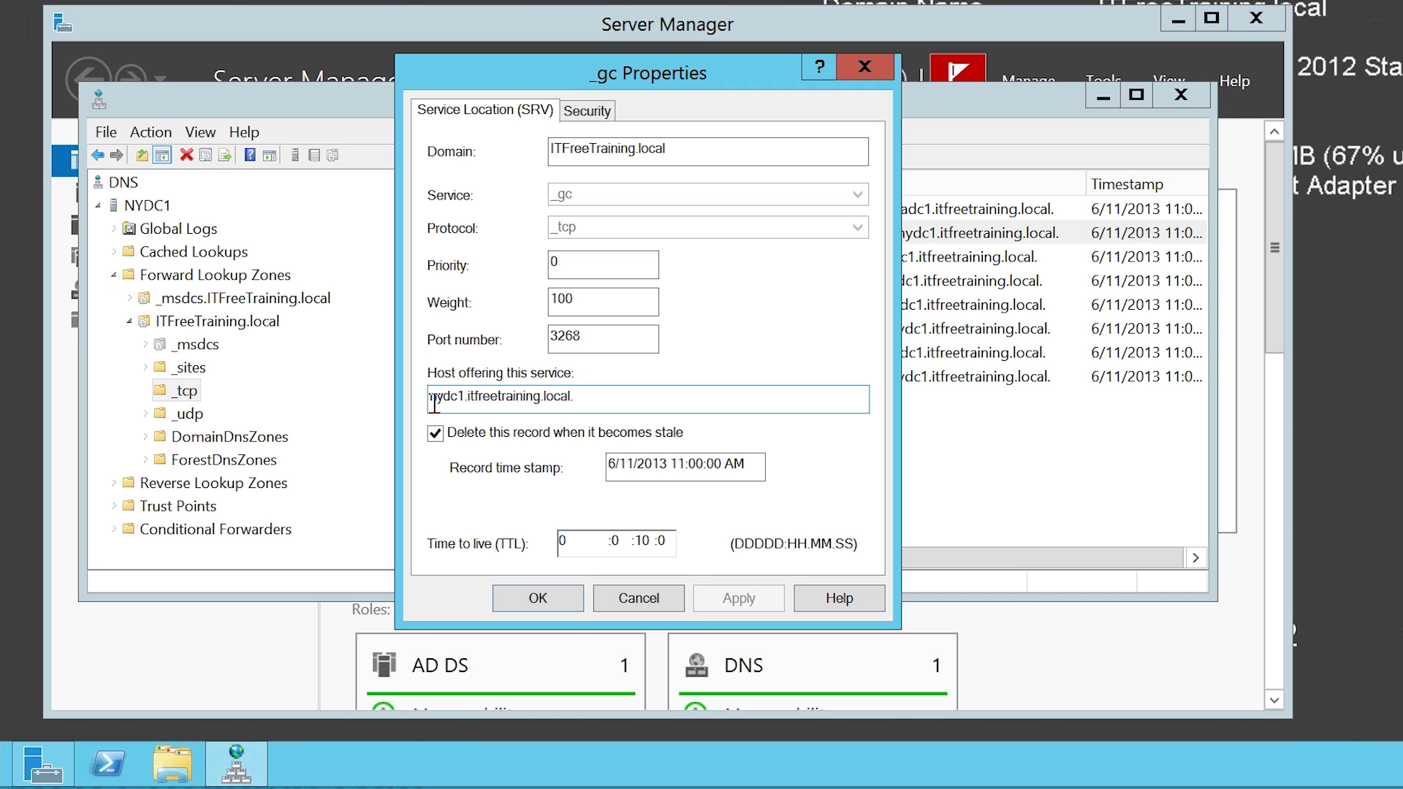
drag(430, 398, 605, 402)
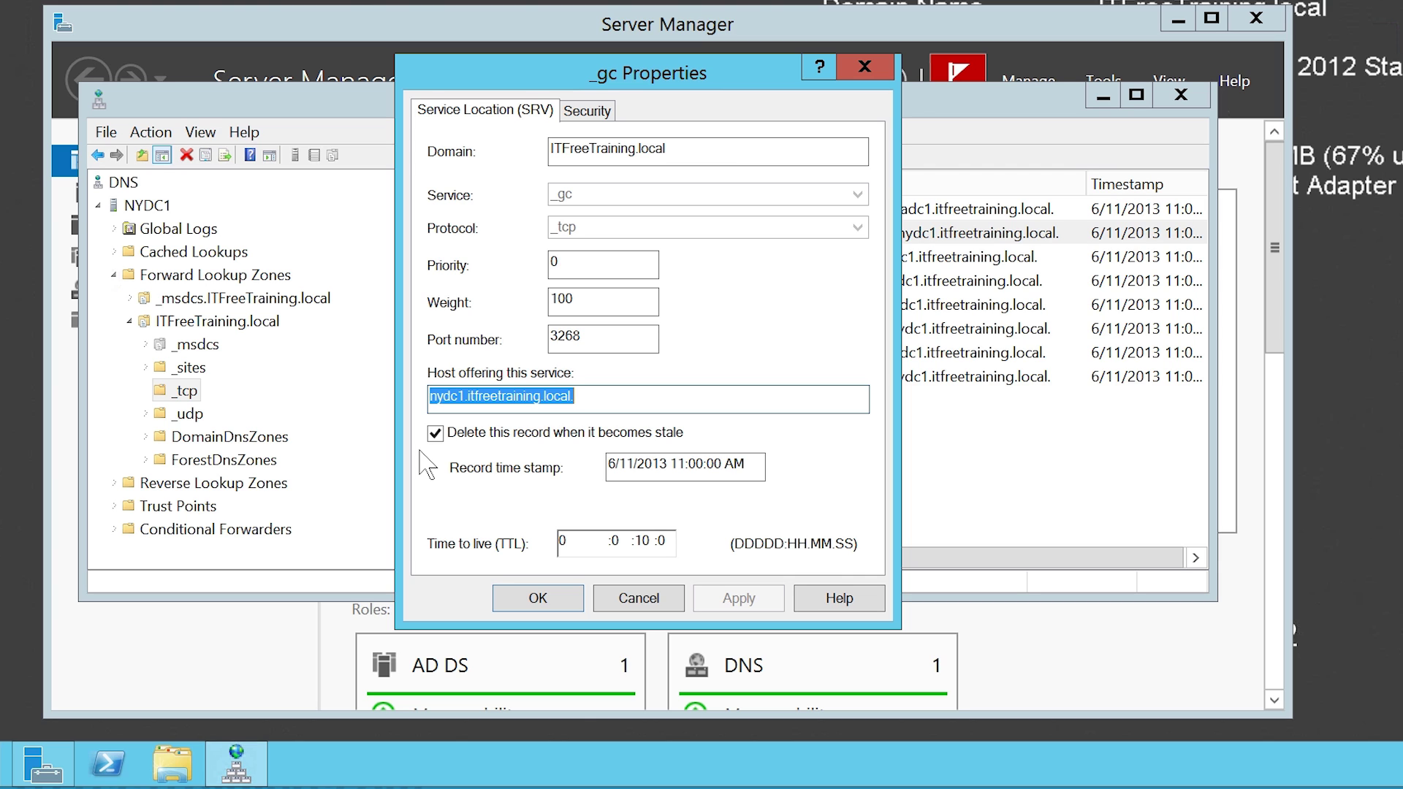
click(653, 596)
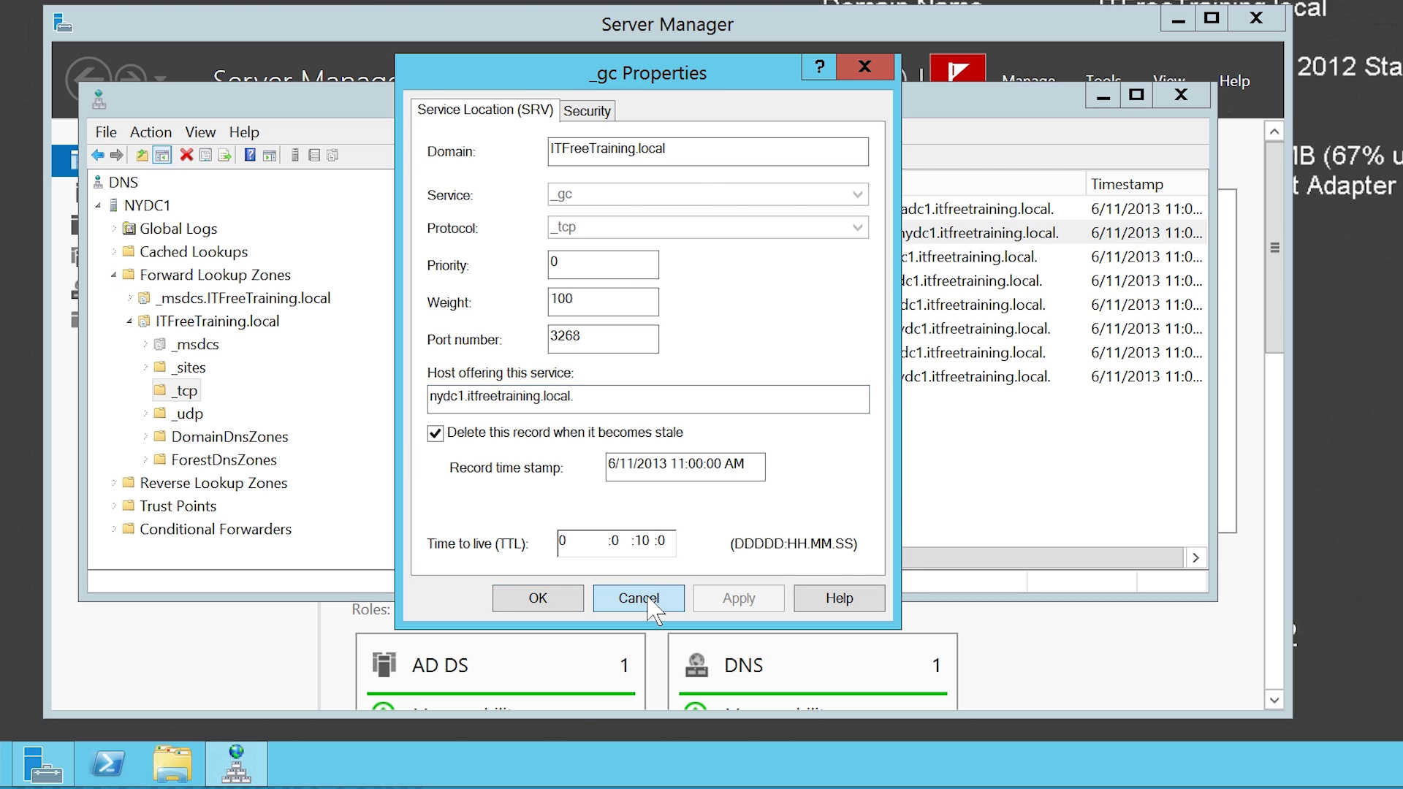
Step: Delete all service location records in the _tcp folder from the server
key(ctrl+a)
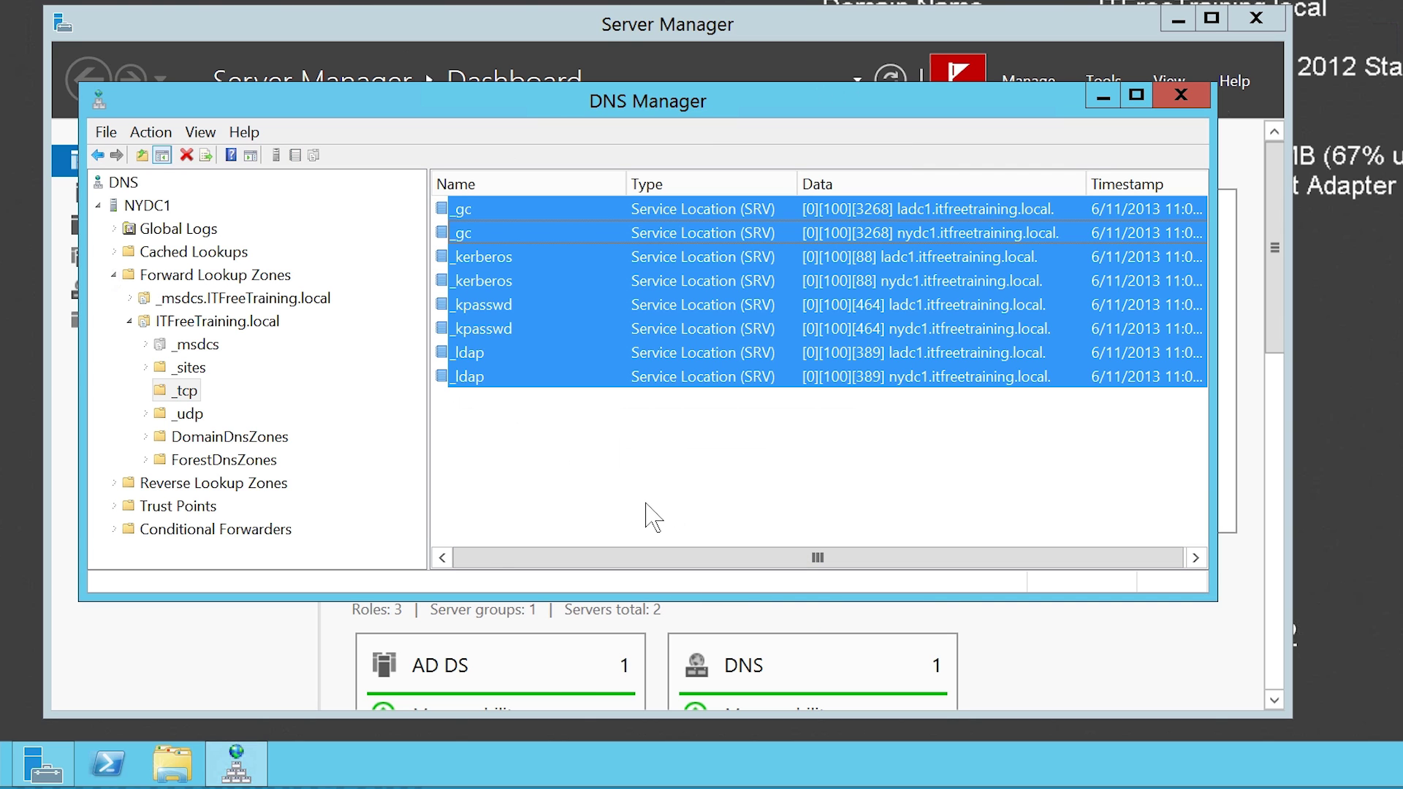
key(Delete)
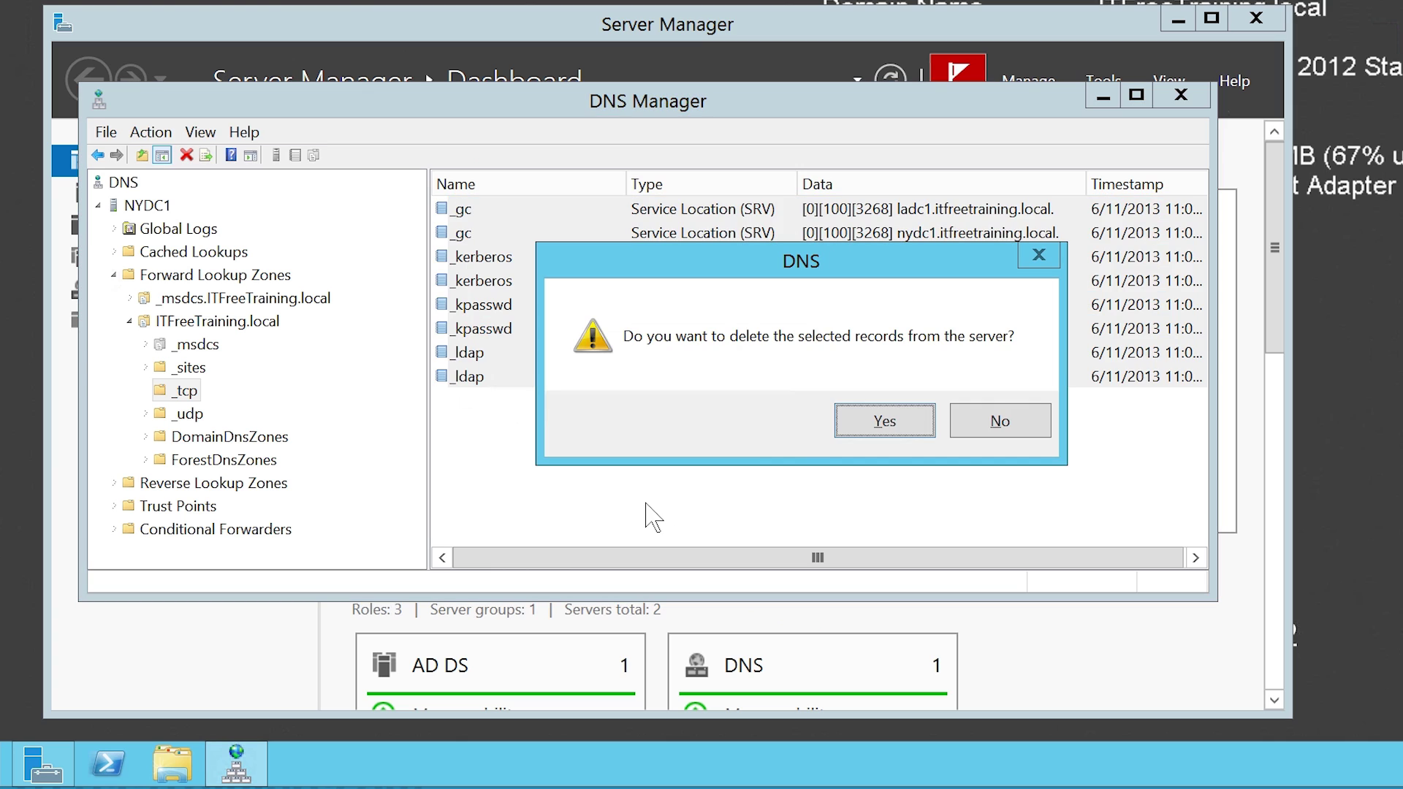
click(899, 419)
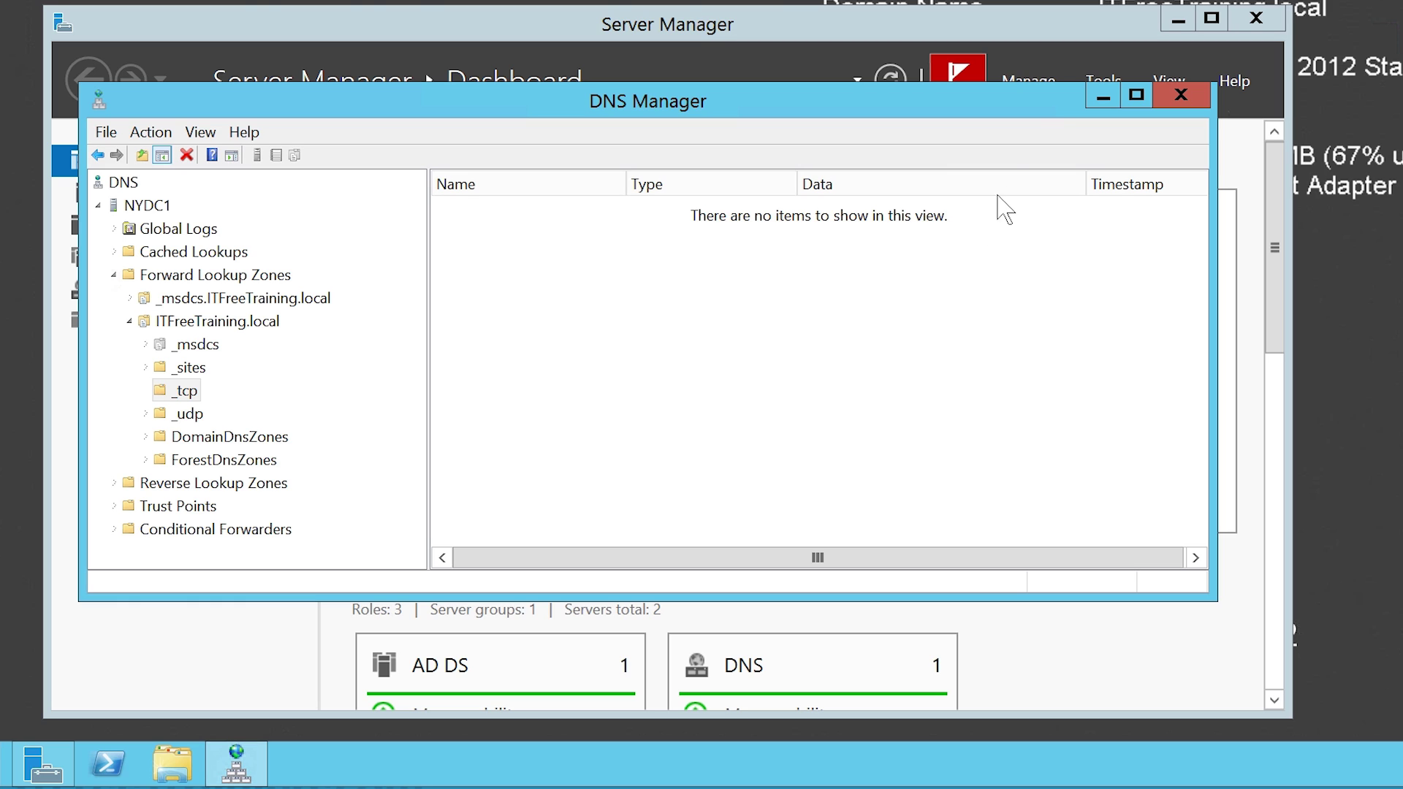
Step: Restart Active Directory Domain Services together with its dependent services in the Services console, and close the console
click(1088, 33)
click(1104, 81)
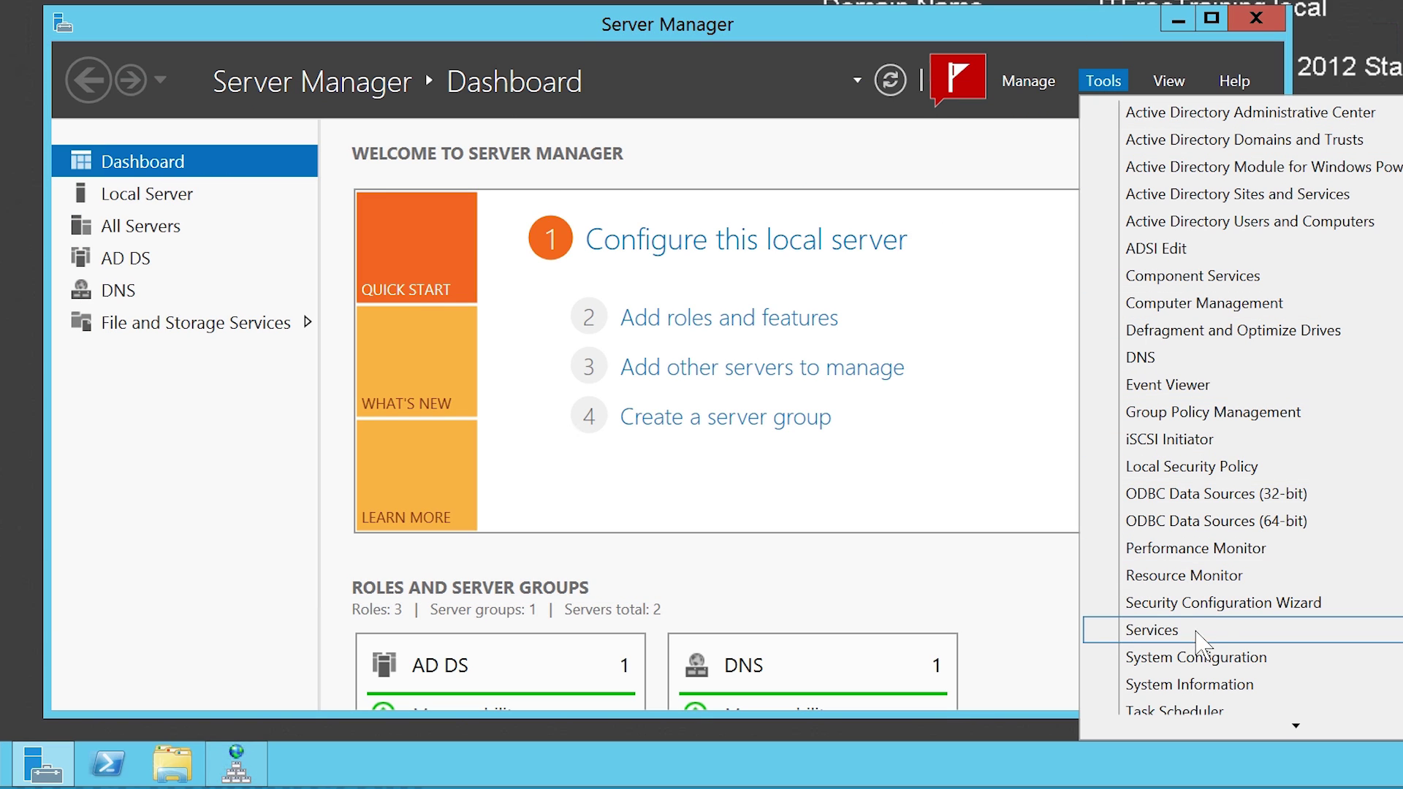
click(1221, 634)
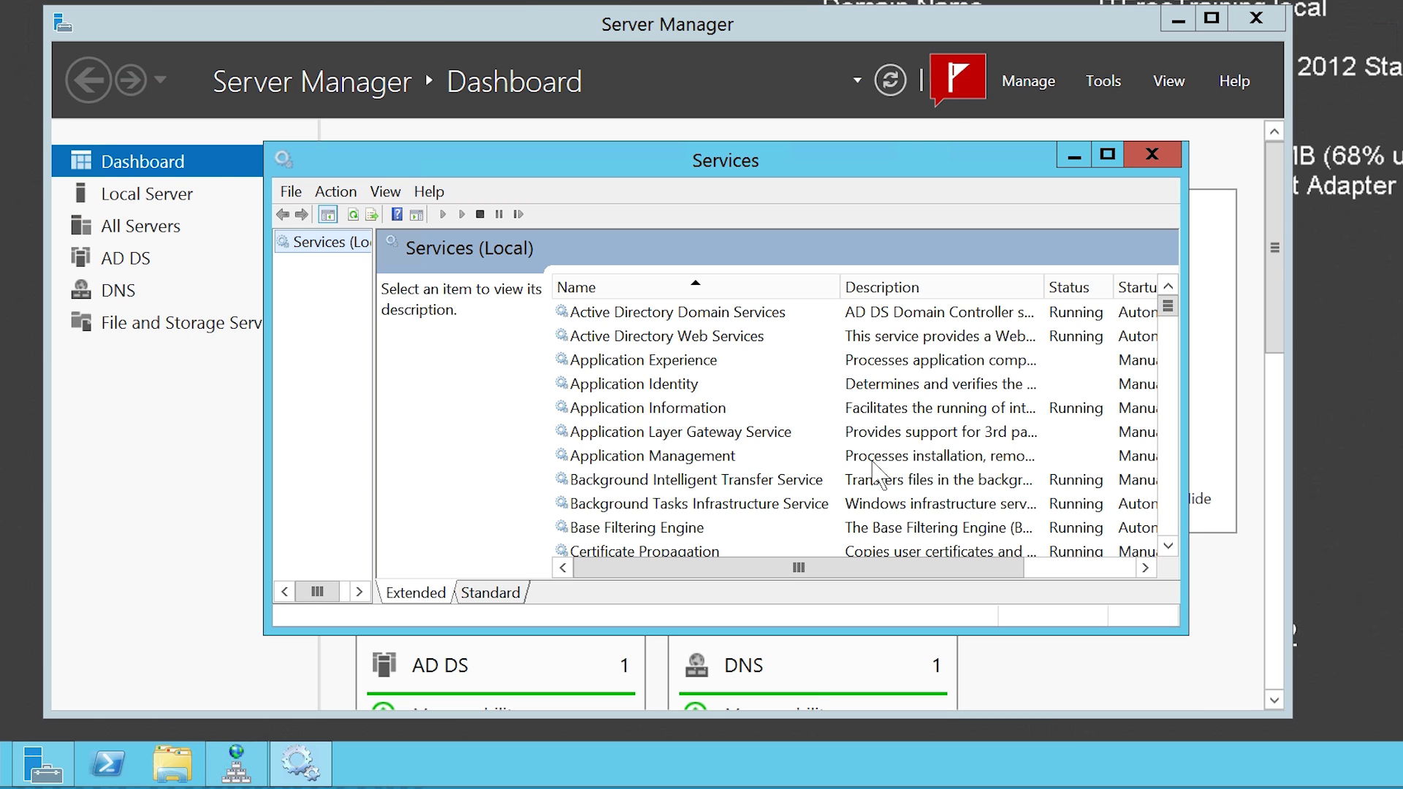
click(585, 315)
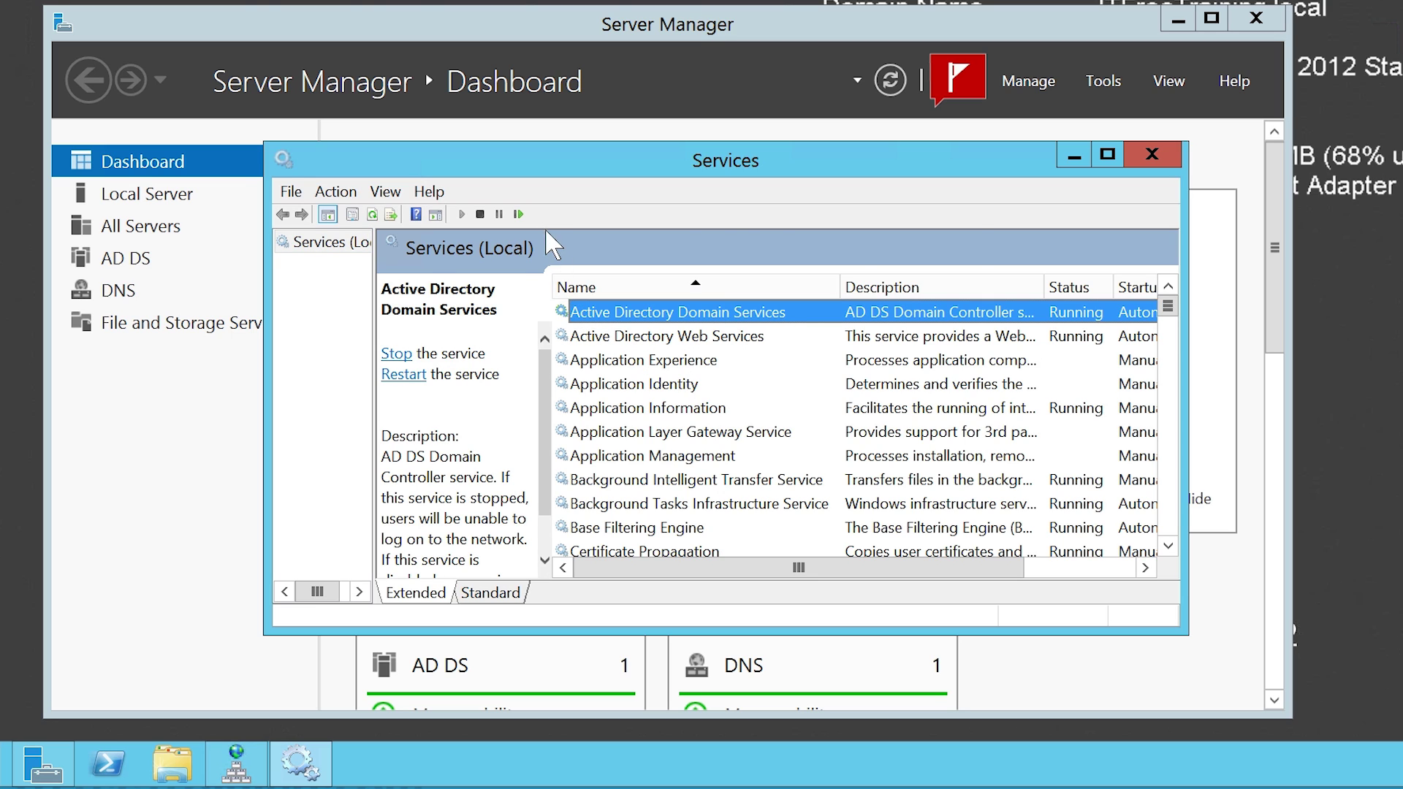
click(525, 213)
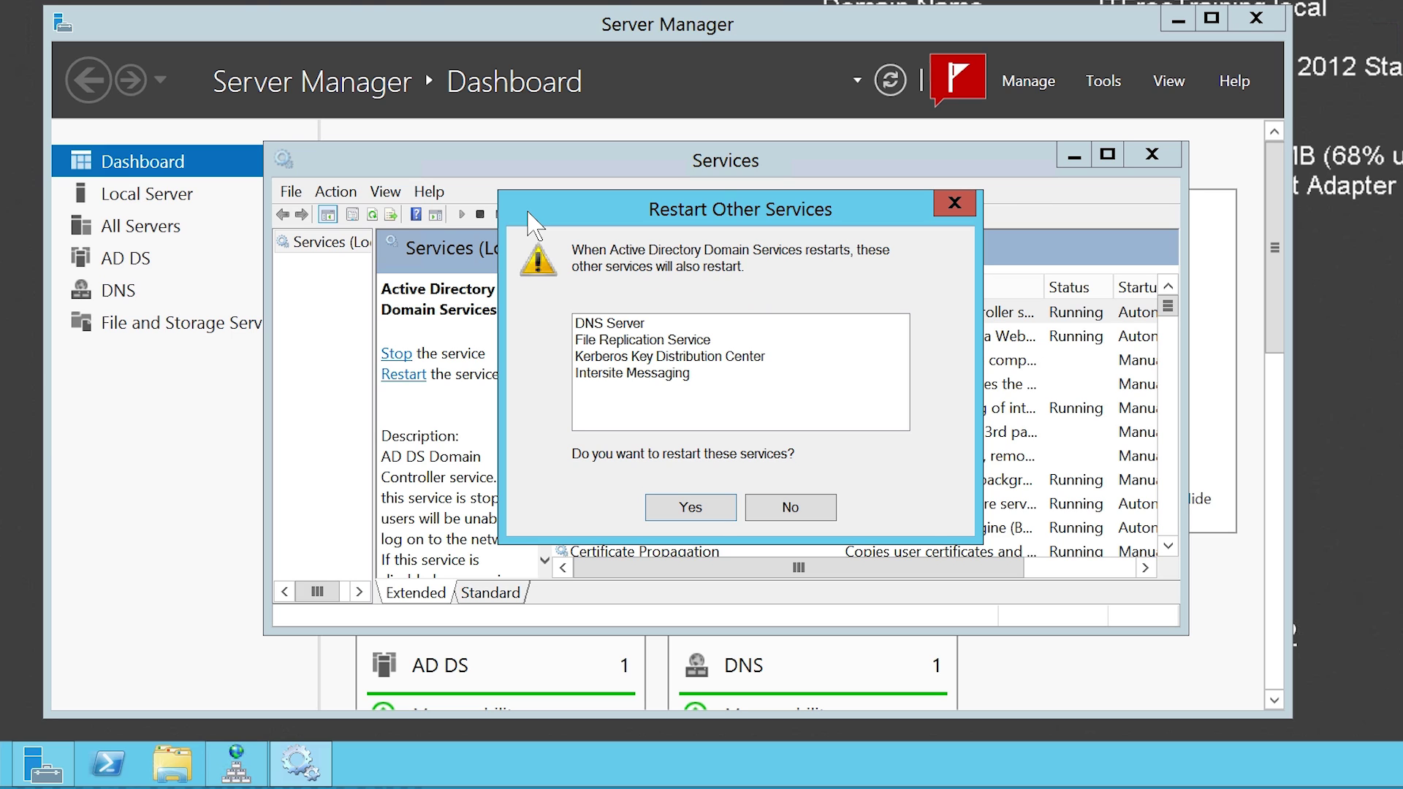
click(713, 507)
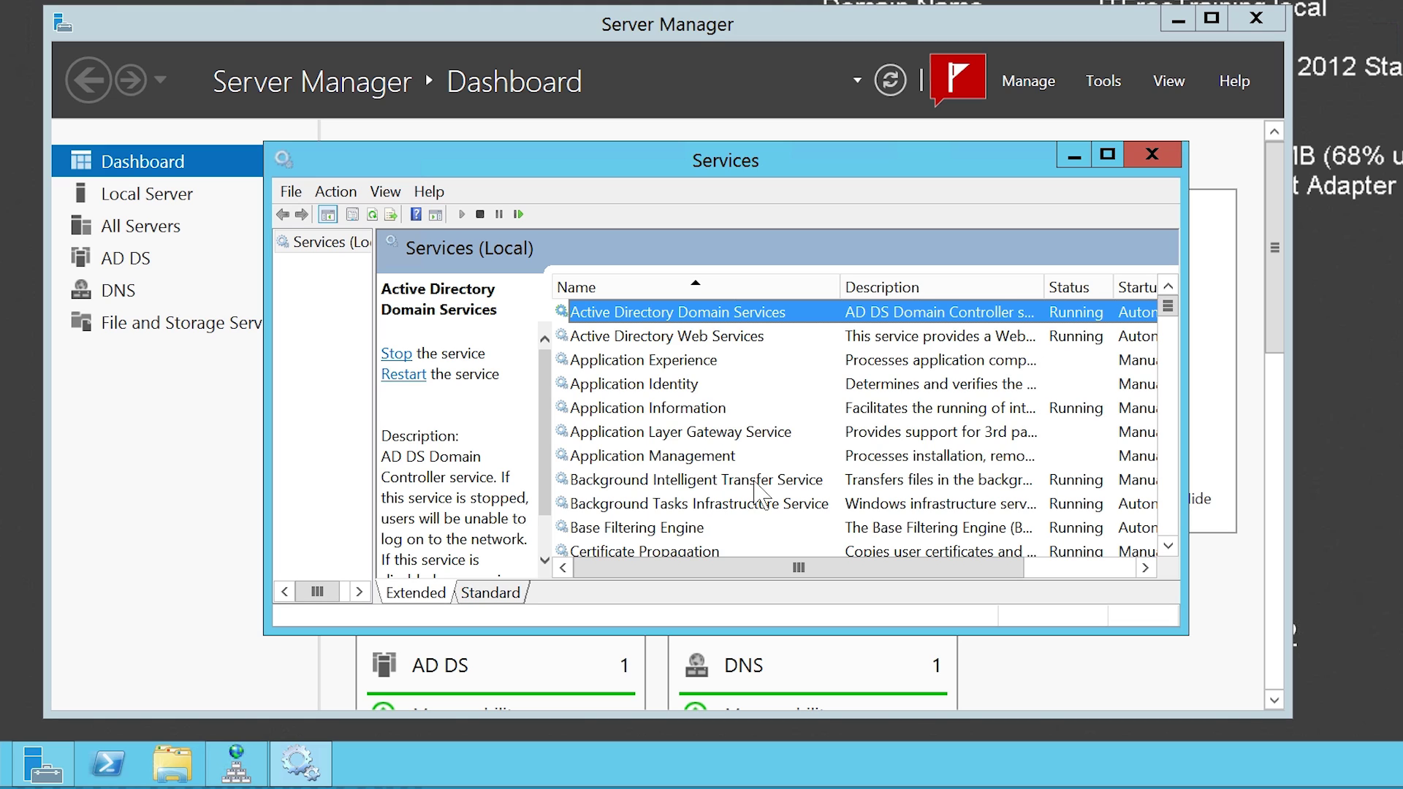
click(1152, 155)
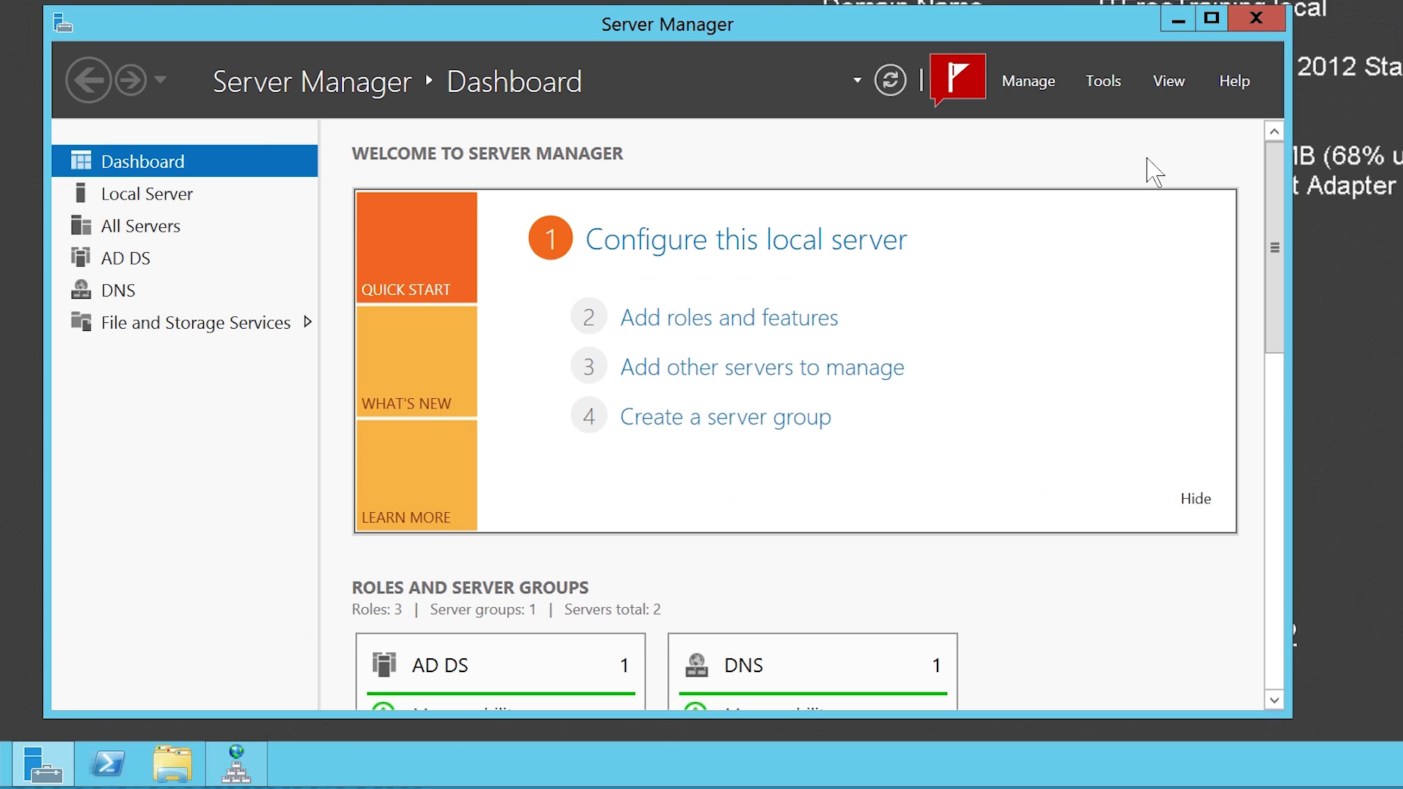
Step: Return to DNS Manager and check each service location record in the _tcp folder
click(242, 760)
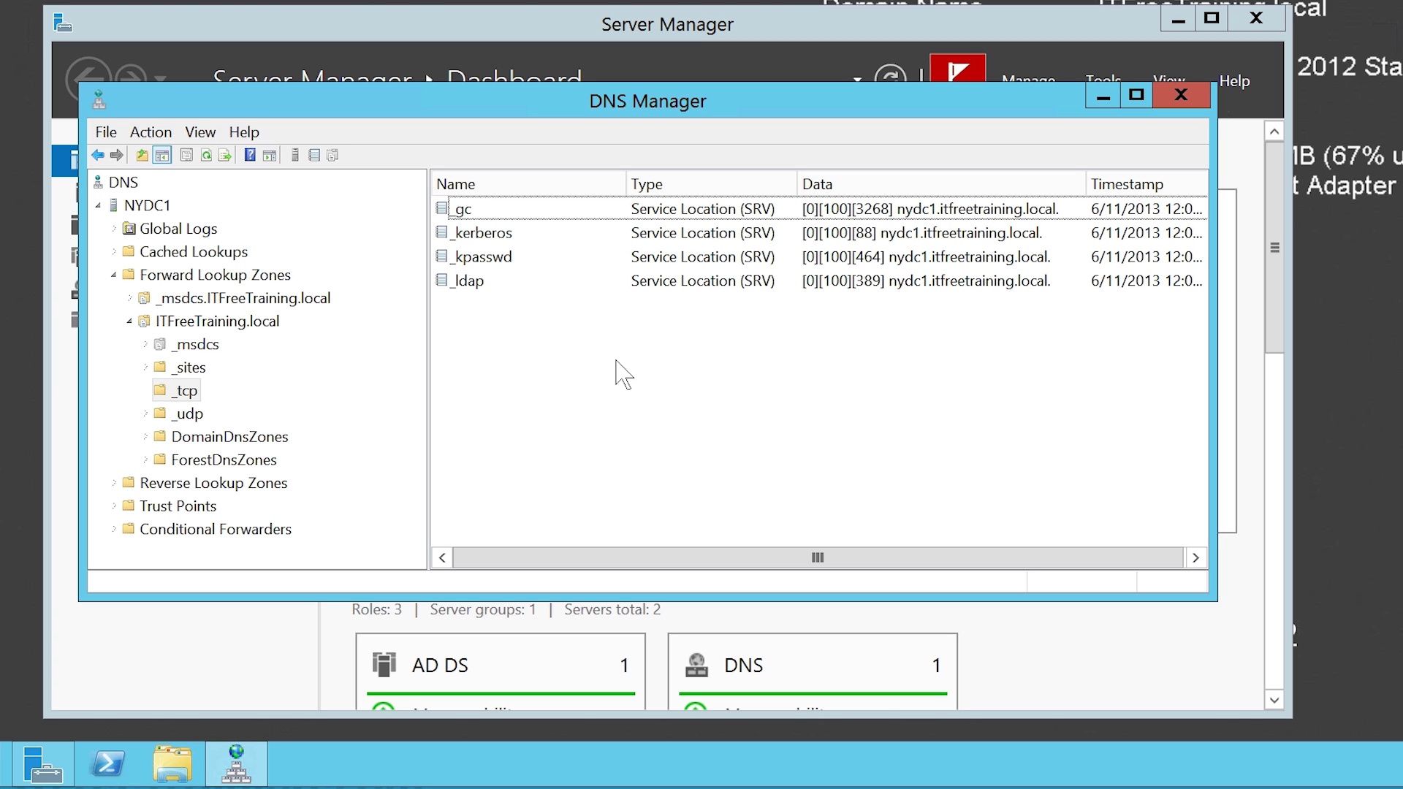
click(785, 211)
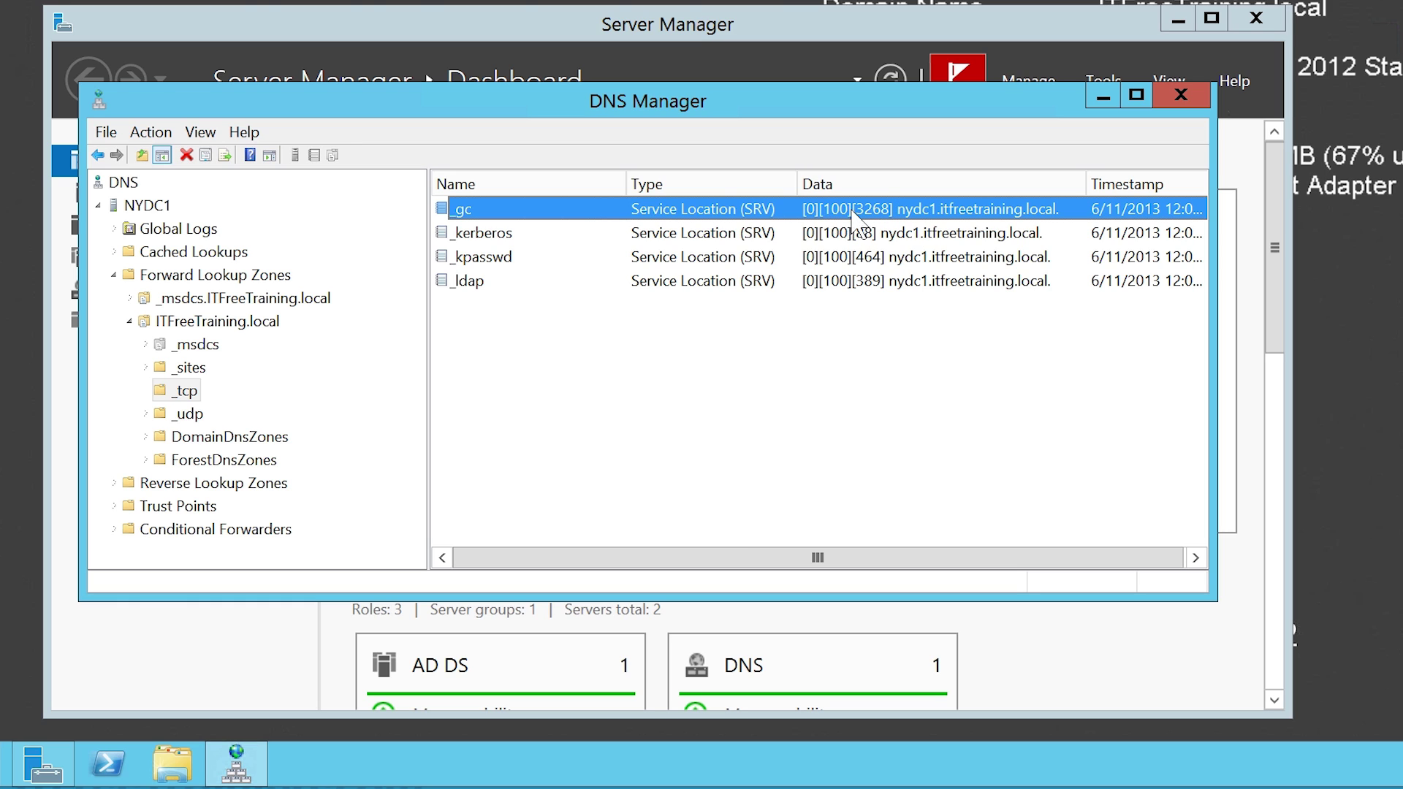
click(941, 232)
click(941, 257)
click(942, 282)
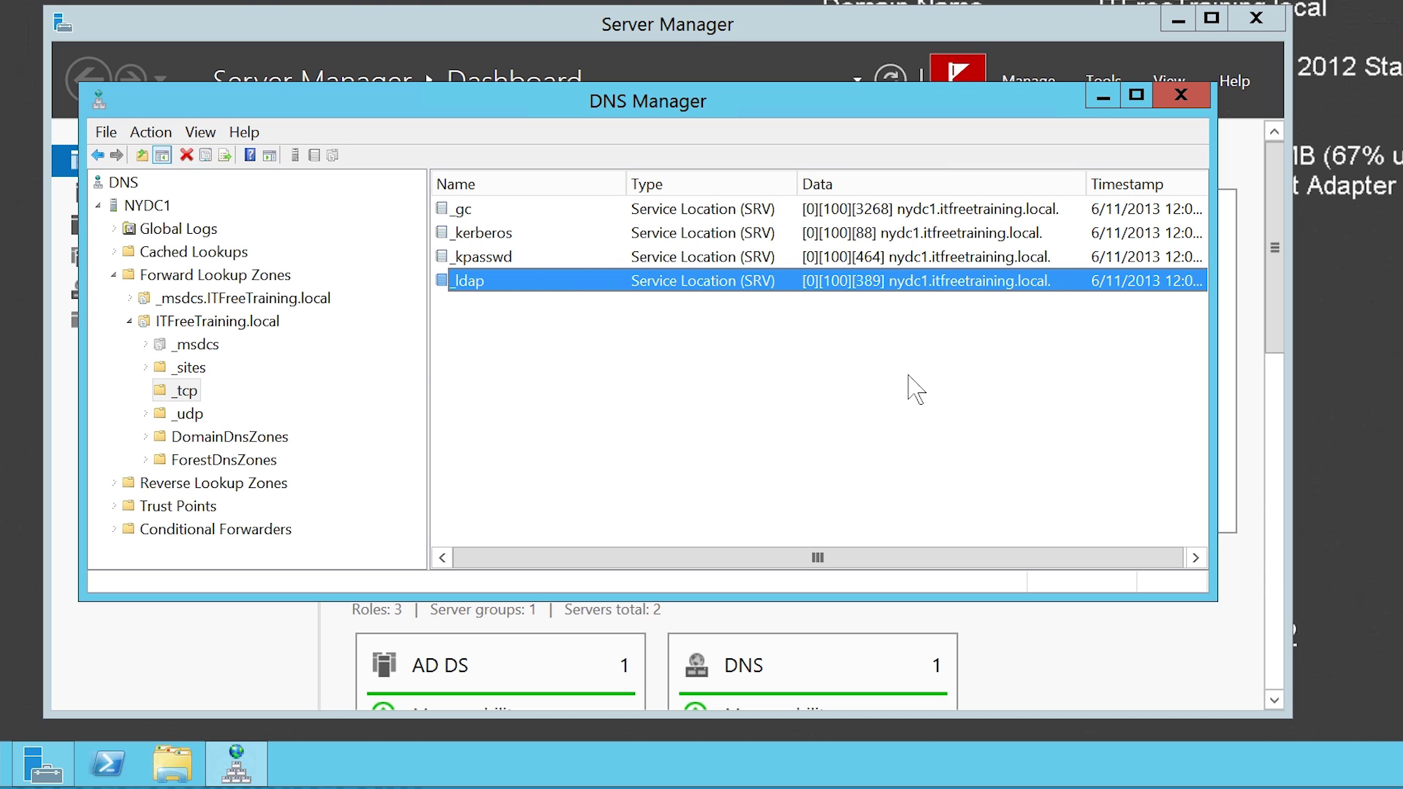
Step: Check the dynamic updates setting in the ITFreeTraining.local zone properties and close them without changes
right_click(218, 321)
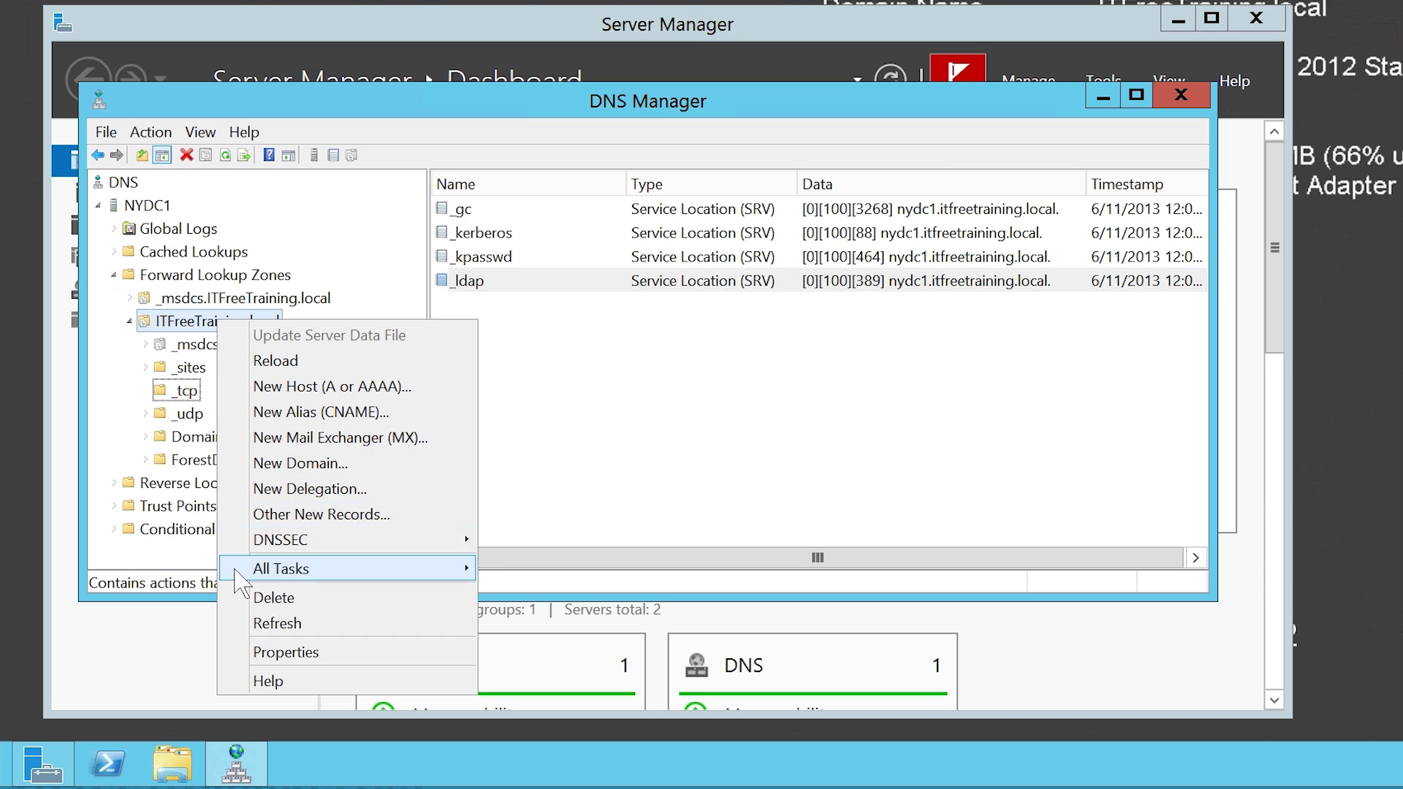
click(412, 656)
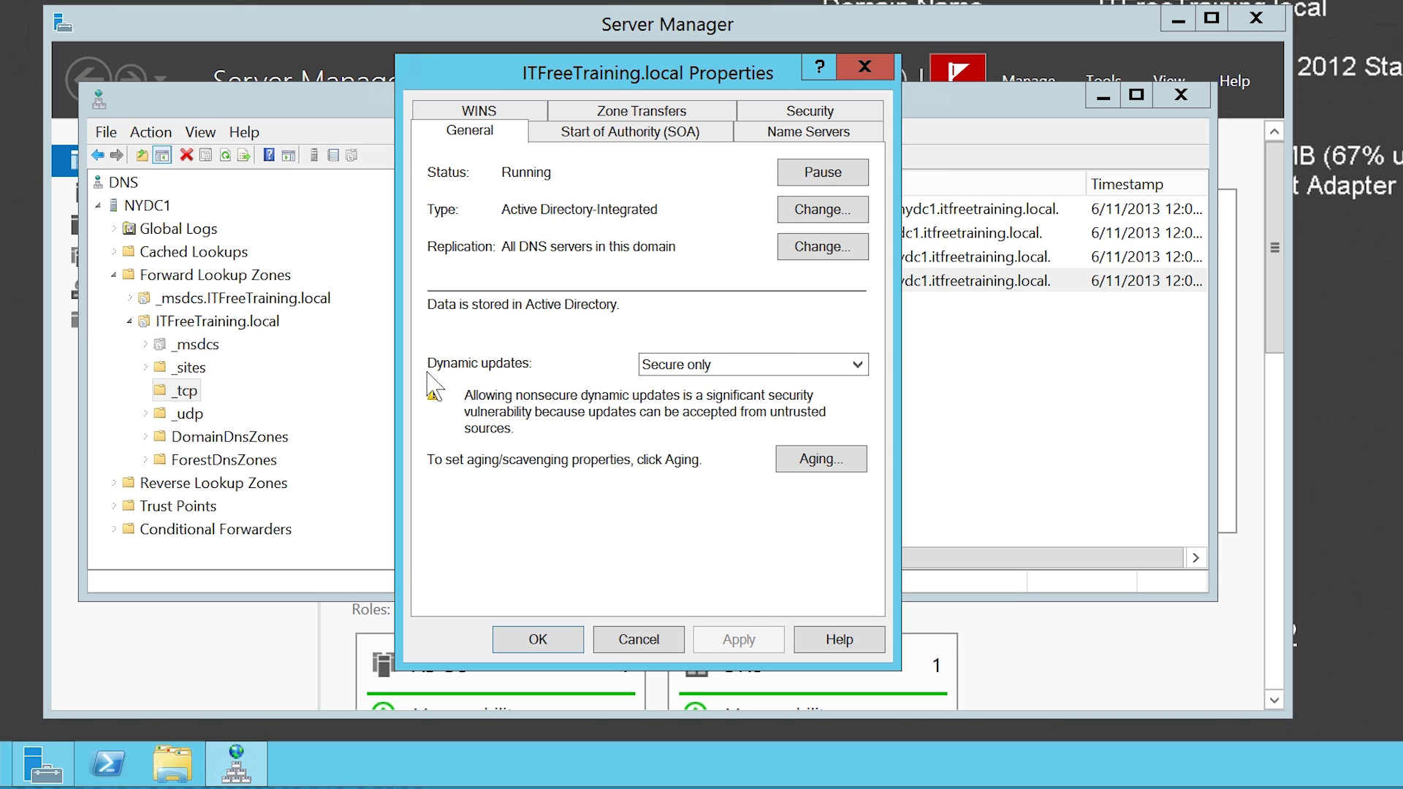
click(639, 639)
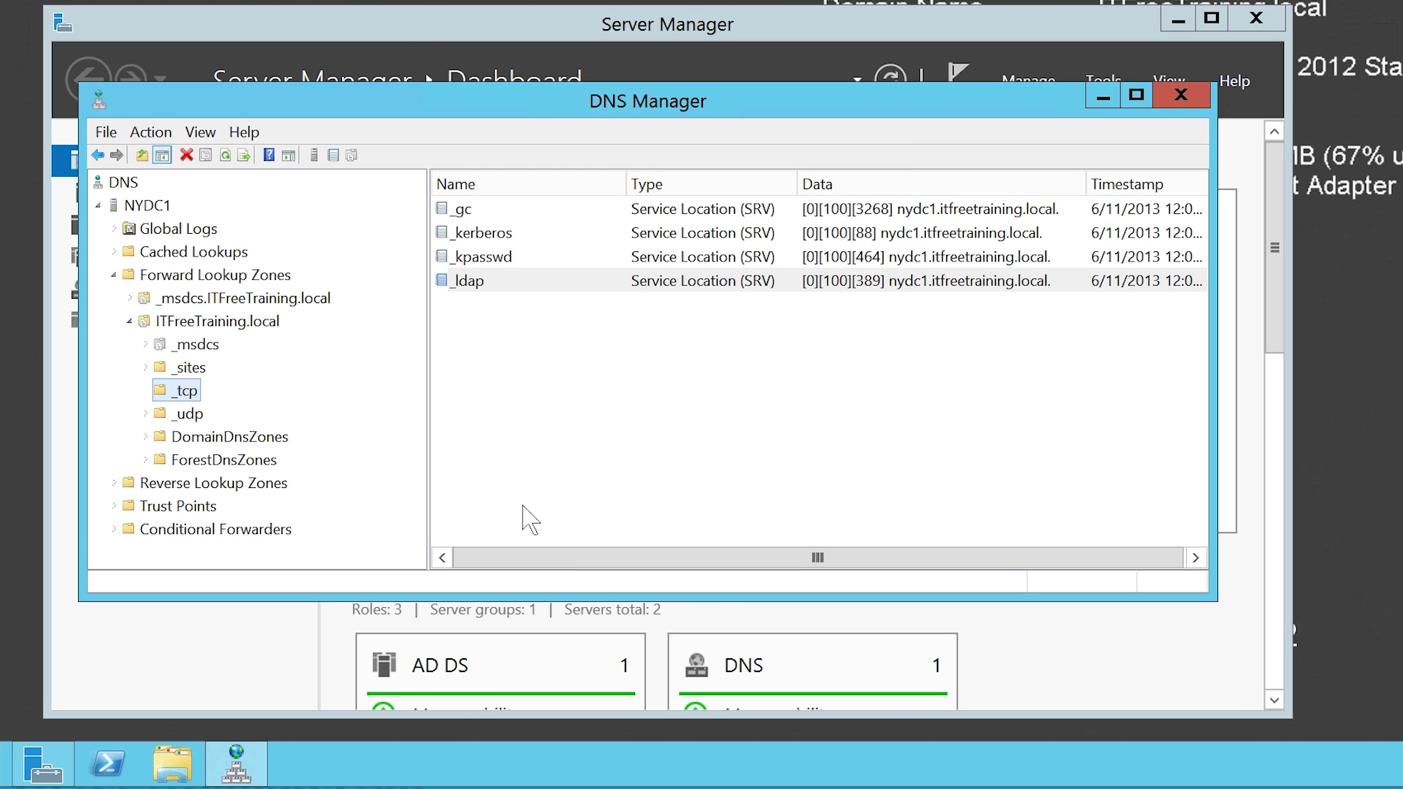
Step: Show the _udp folder of the ITFreeTraining.local zone and examine its _kerberos and _kpasswd records
click(189, 420)
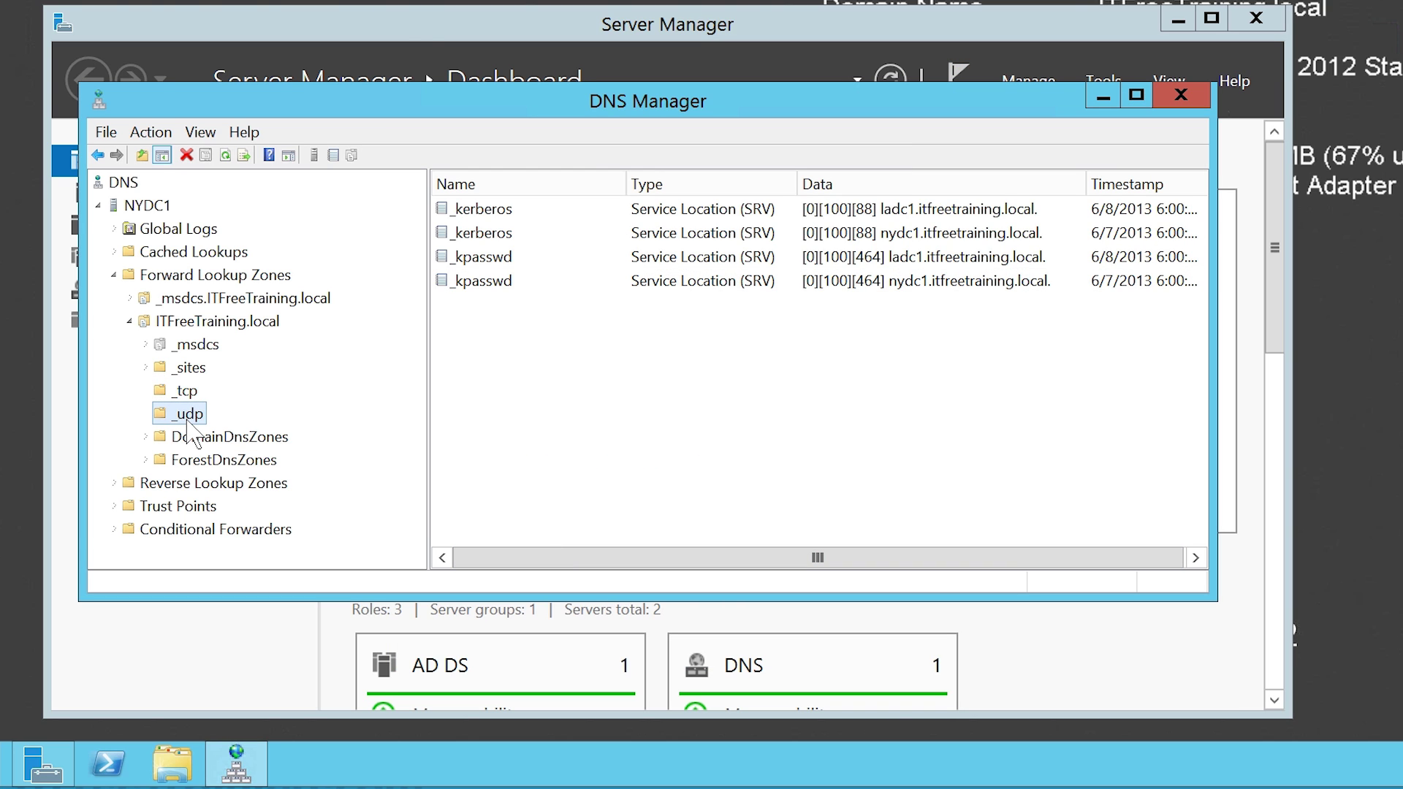
click(468, 212)
click(468, 236)
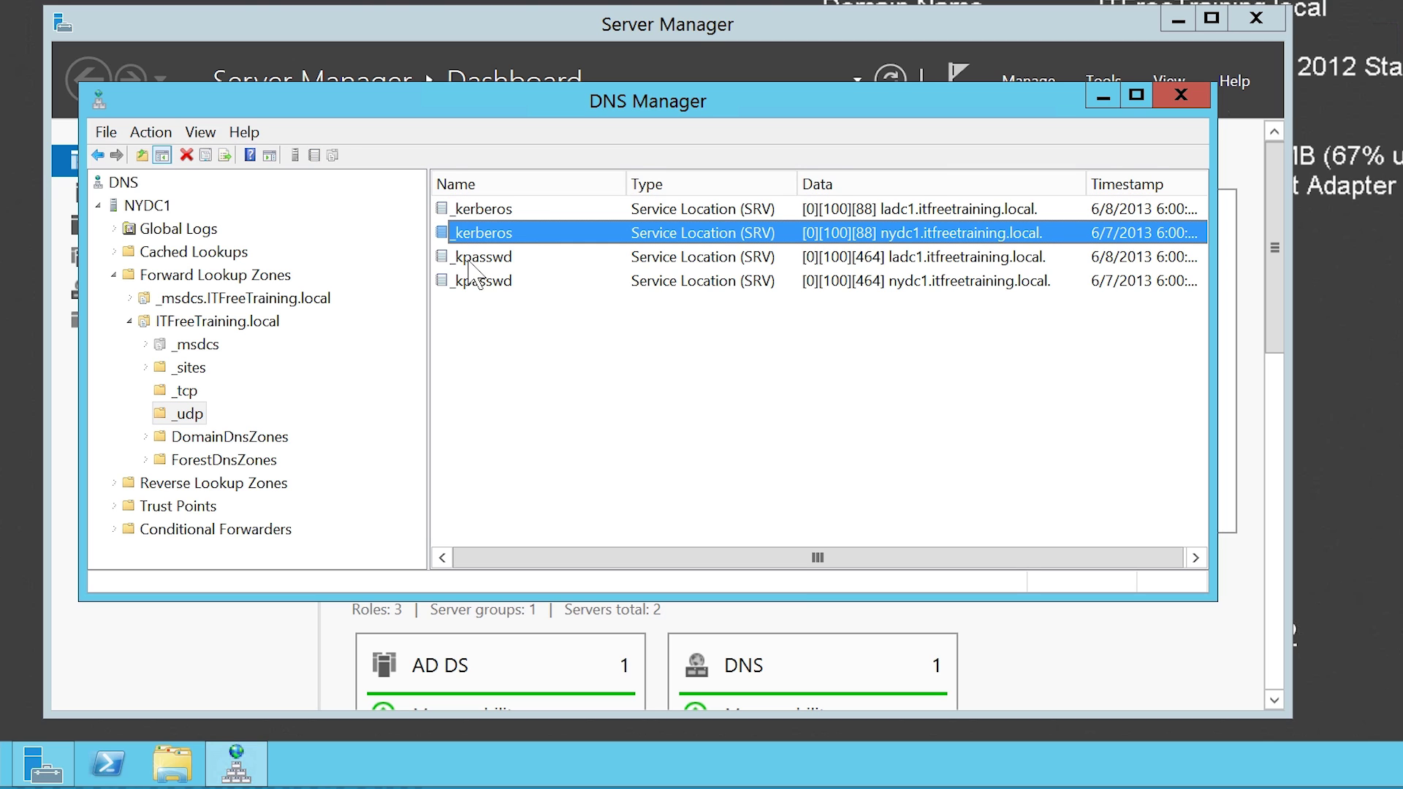
click(469, 262)
click(473, 285)
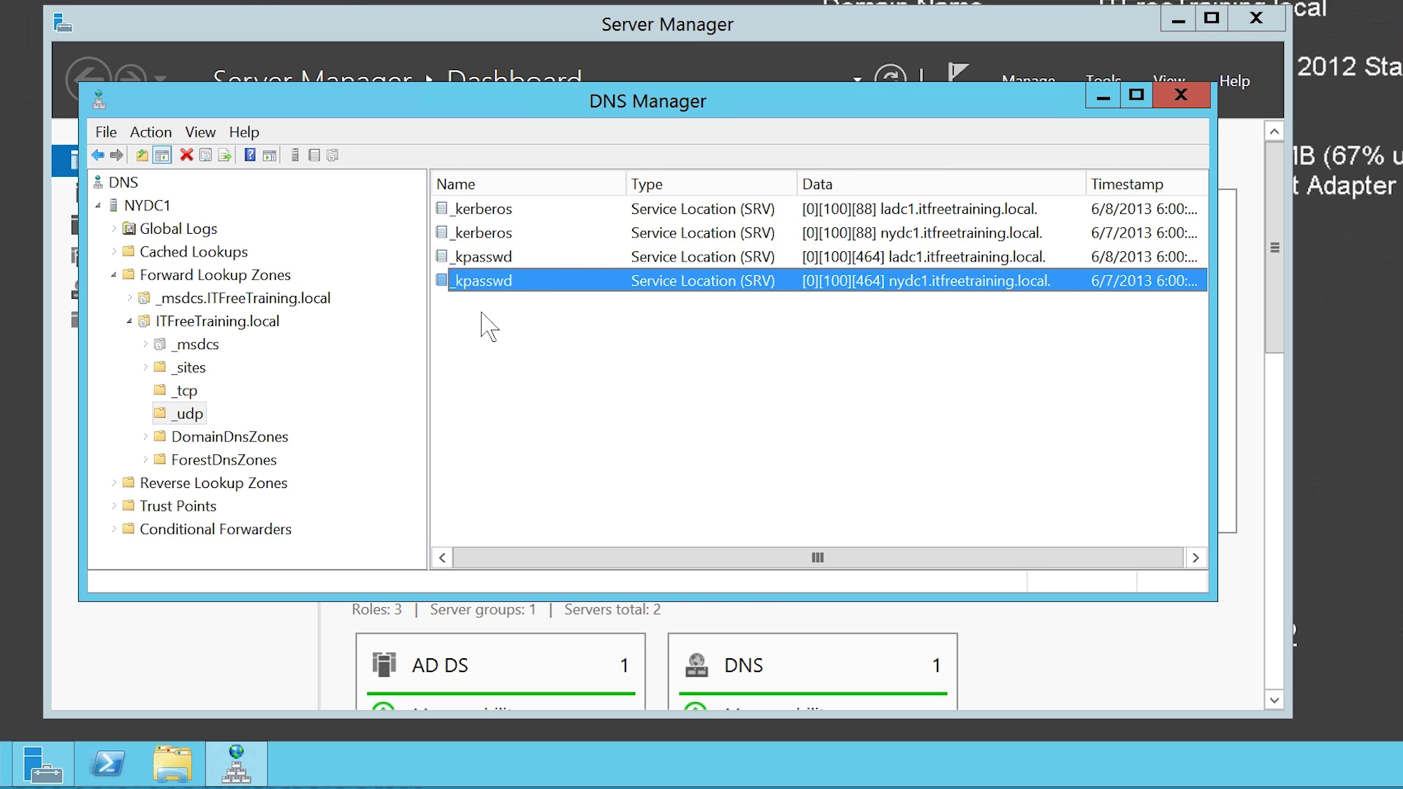